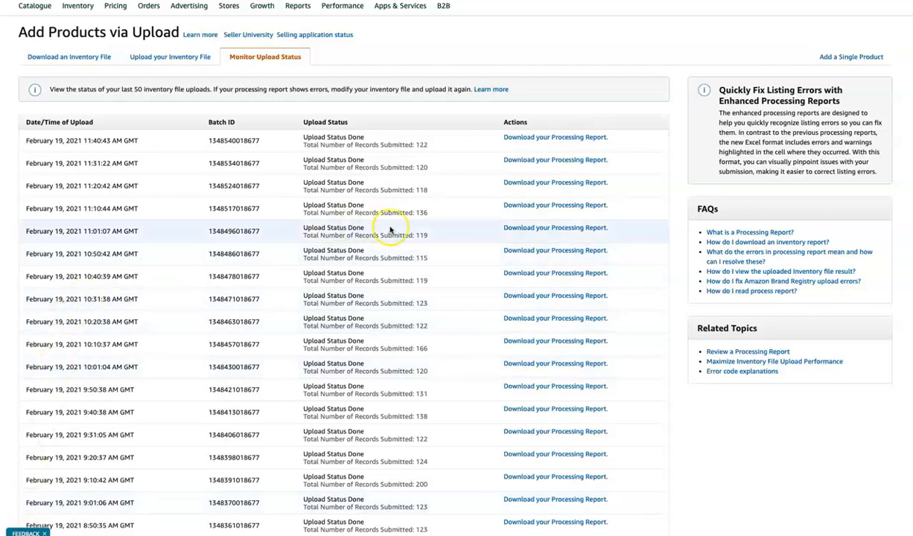
Go to the inventory file download page in the Add Products via Upload section
mouse_move(78, 13)
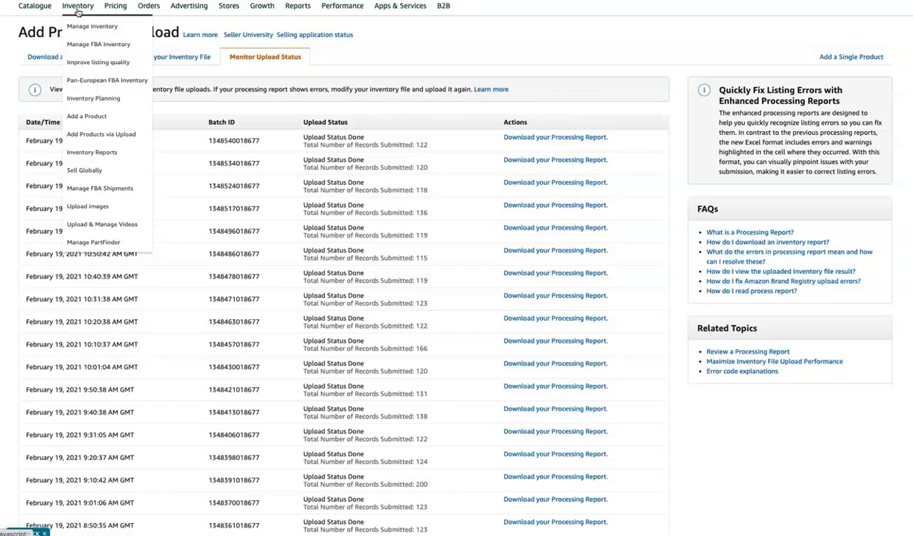
click(82, 28)
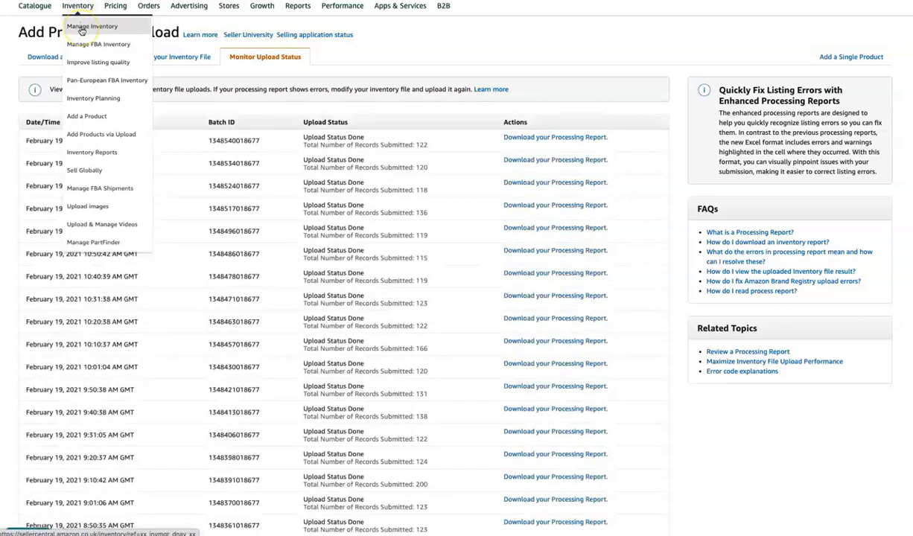
mouse_move(38, 10)
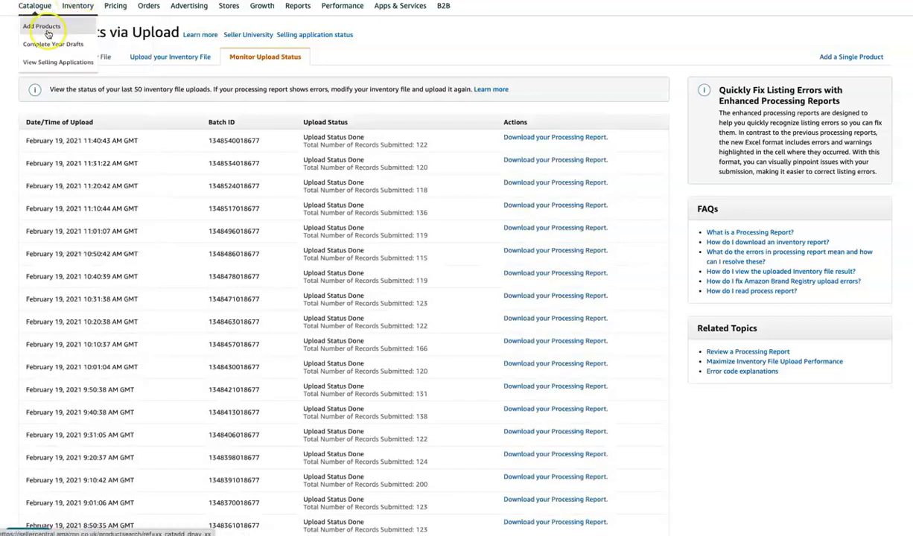
mouse_move(88, 6)
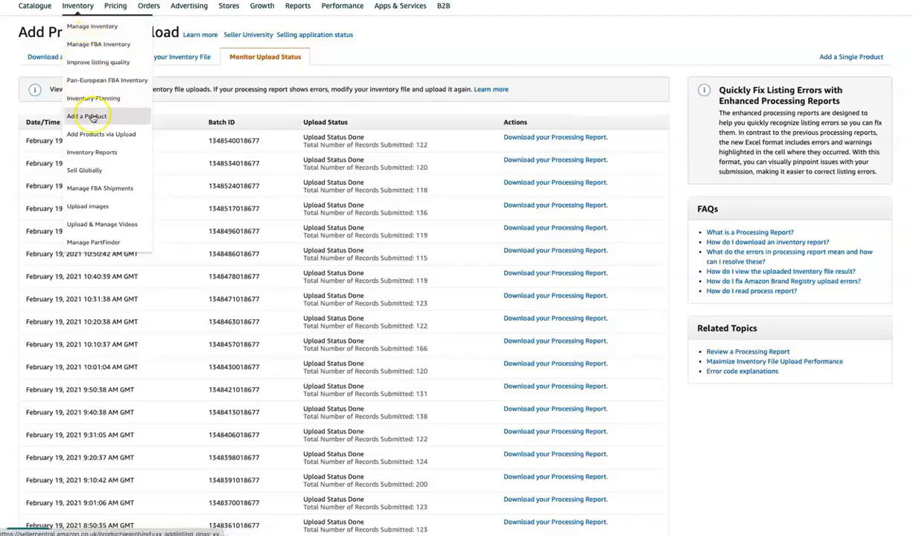
click(94, 135)
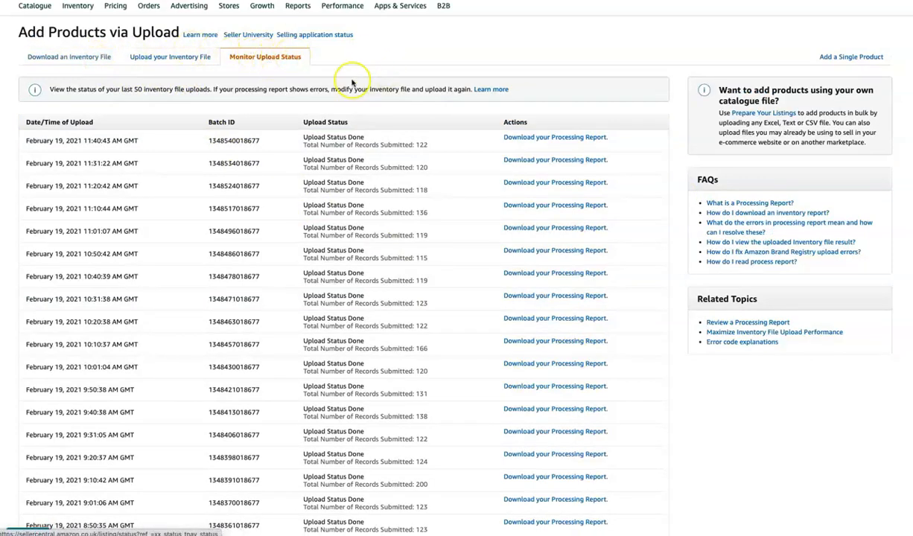
click(90, 59)
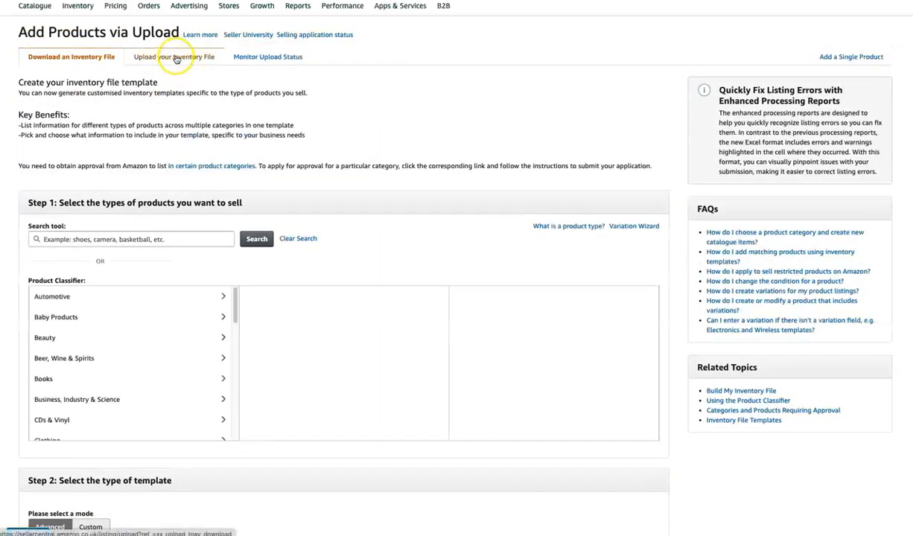
click(186, 59)
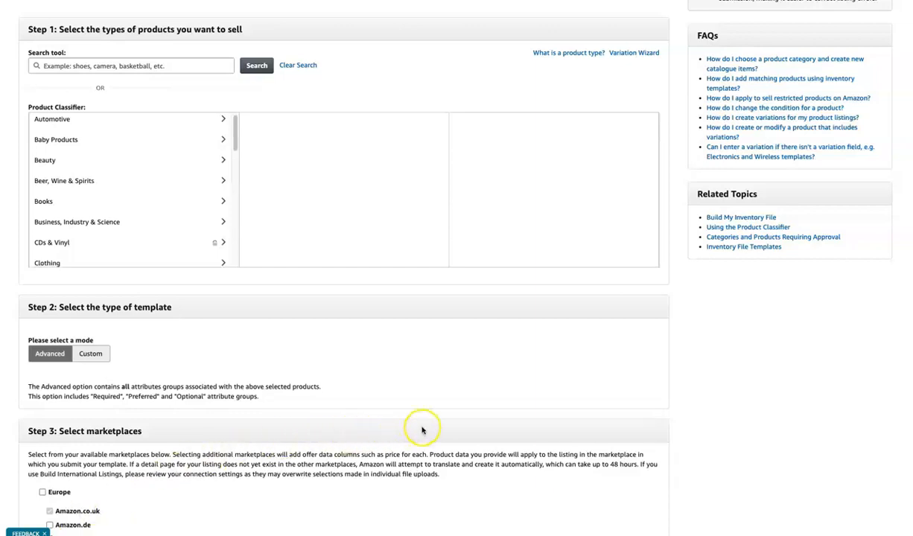
Expand the Inventory Files list beneath the previously generated templates
scroll(265, 332, up, 3)
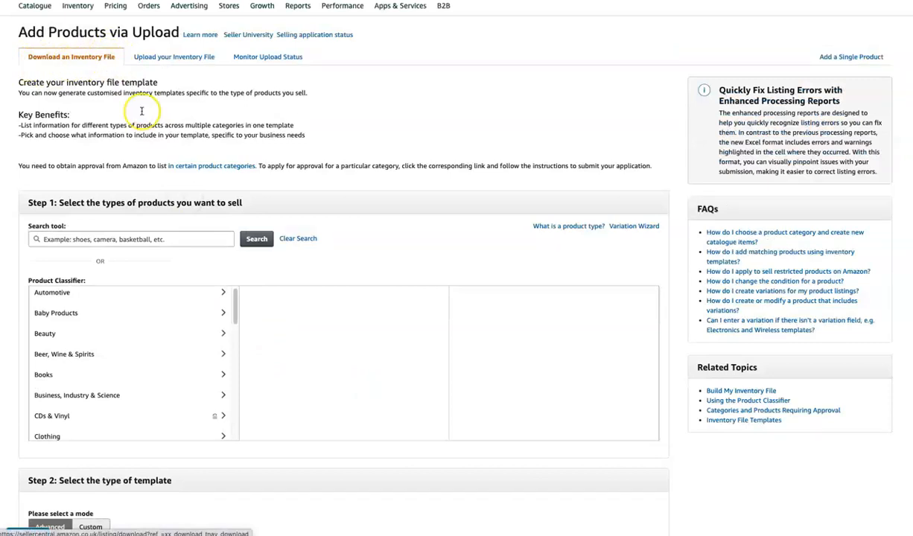
scroll(309, 343, down, 1)
scroll(309, 343, down, 6)
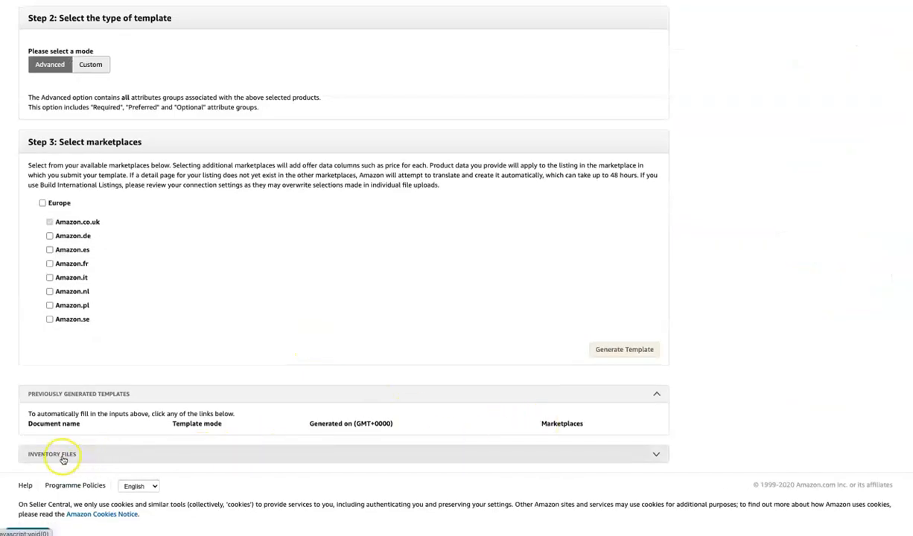
click(656, 456)
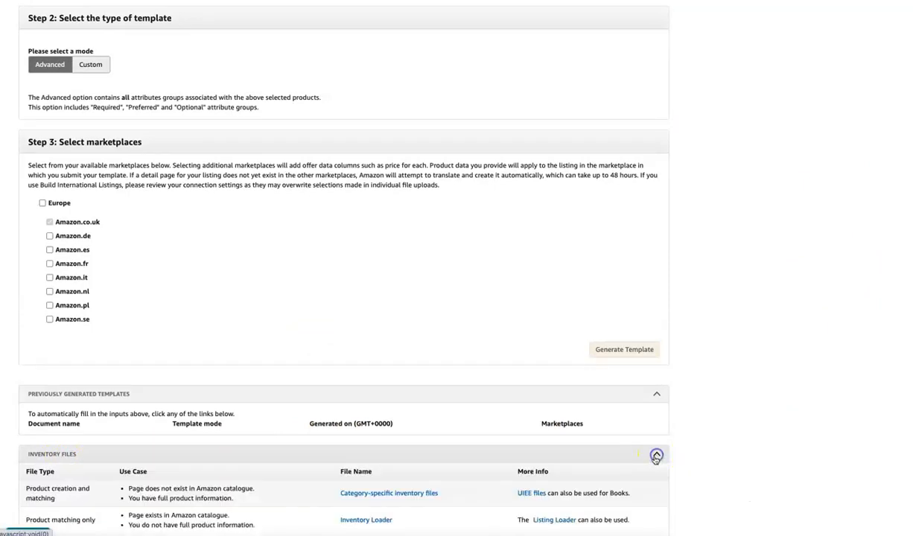
scroll(639, 478, down, 3)
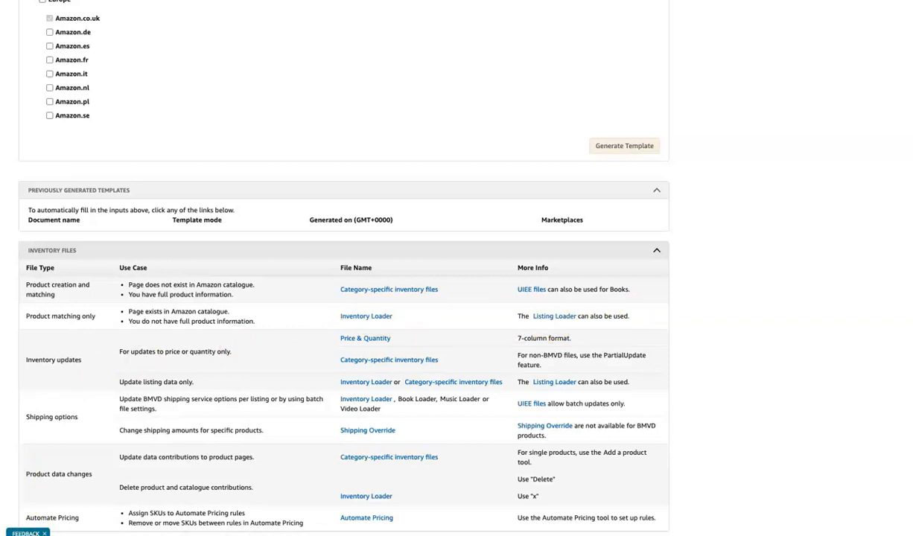
Download the Inventory Loader template from its help page and save it to the Desktop in Microsoft Excel 97-2004 format
click(371, 321)
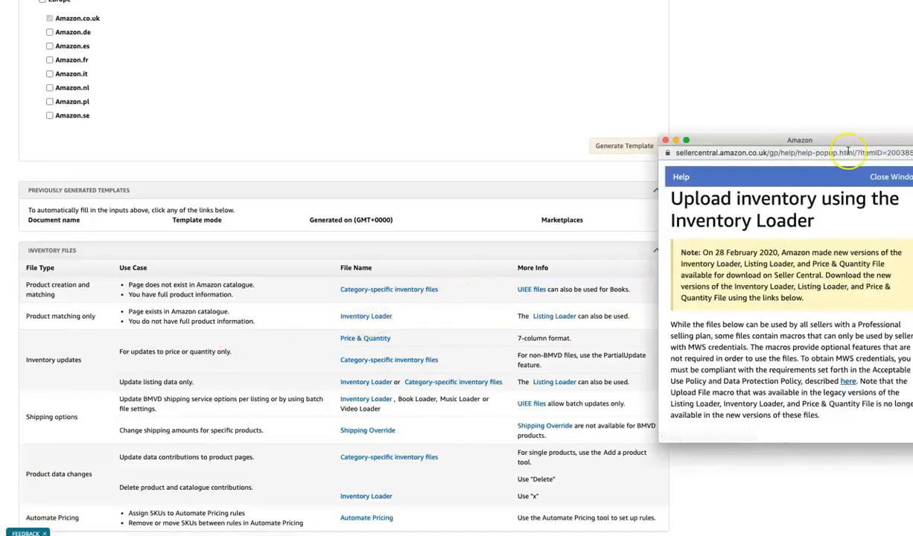
drag(859, 127, 631, 92)
scroll(572, 266, down, 10)
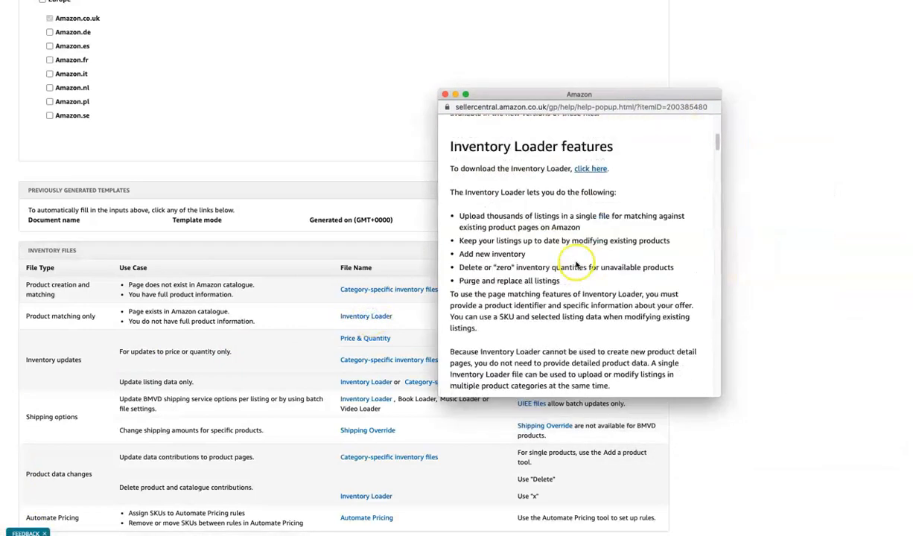
click(596, 169)
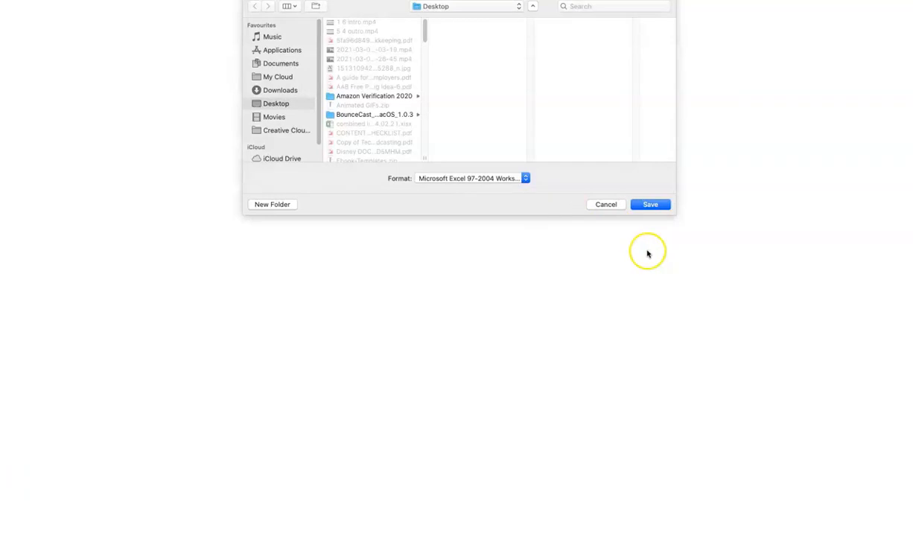
click(620, 117)
click(608, 20)
click(648, 201)
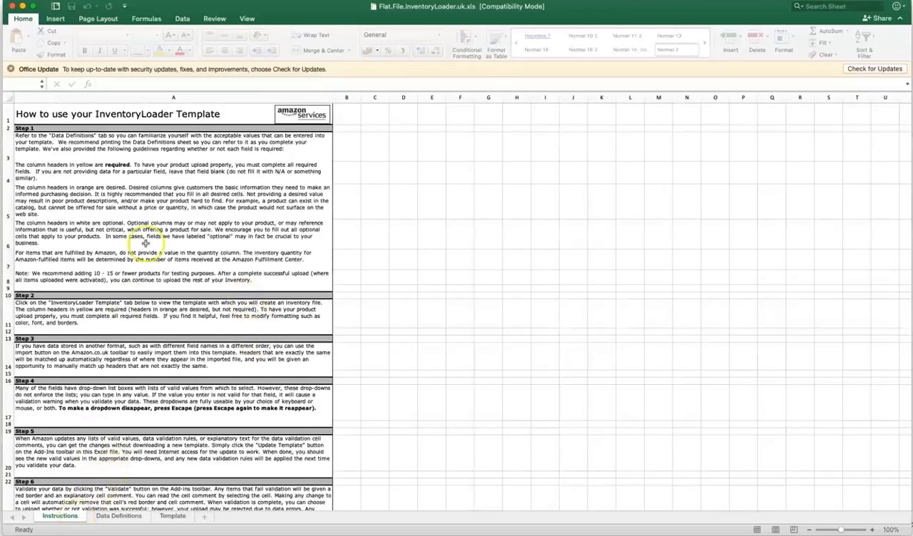
Review the template instructions in Excel, then the Inventory Loader field definitions on the Info sheet in Google Sheets
scroll(174, 425, down, 1)
scroll(174, 424, down, 5)
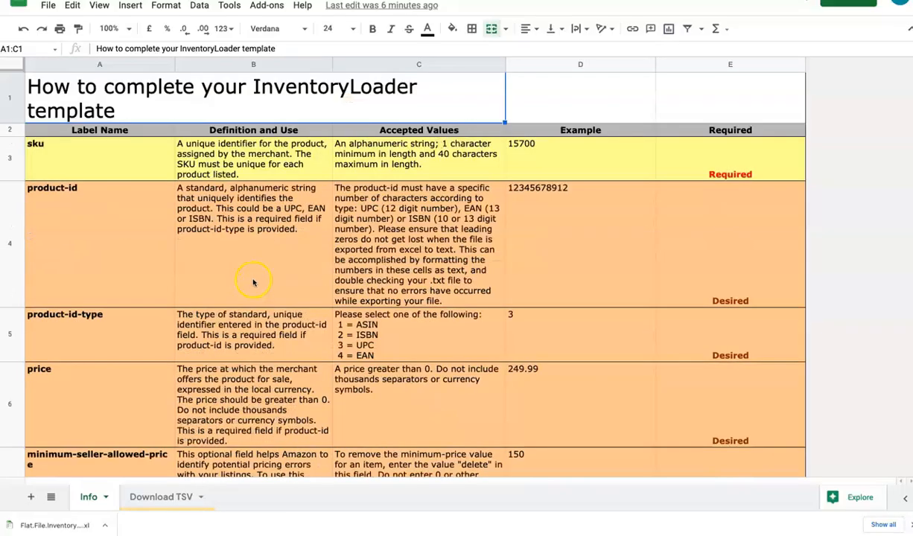
scroll(254, 283, down, 3)
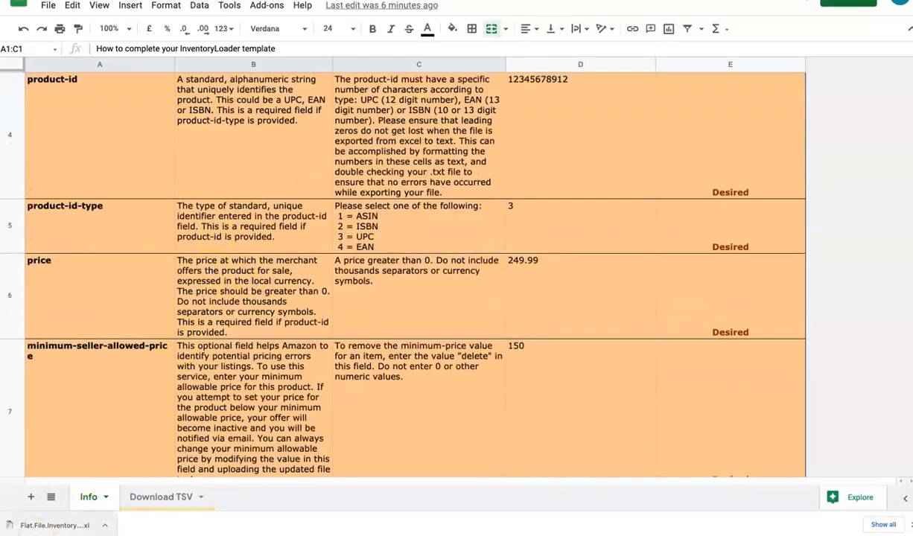
scroll(75, 224, down, 15)
scroll(216, 275, down, 6)
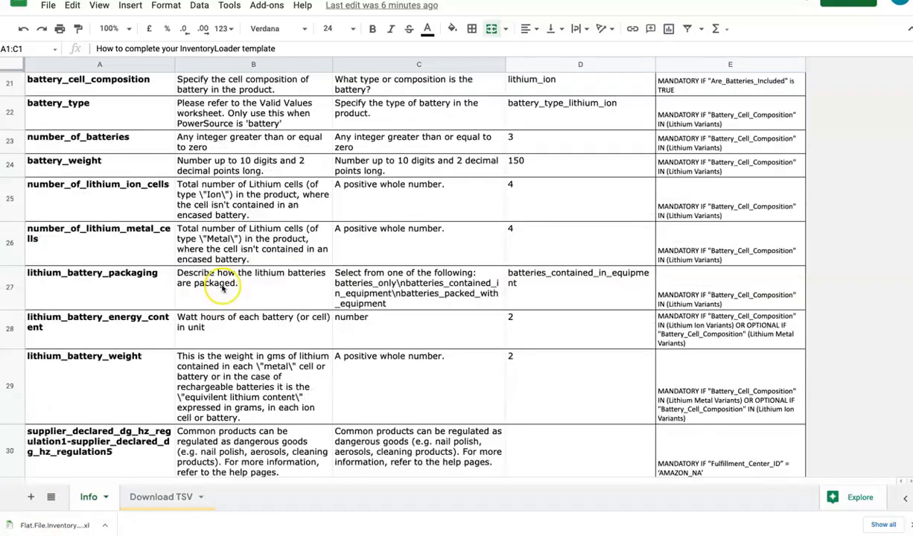
scroll(222, 292, down, 5)
scroll(111, 357, up, 15)
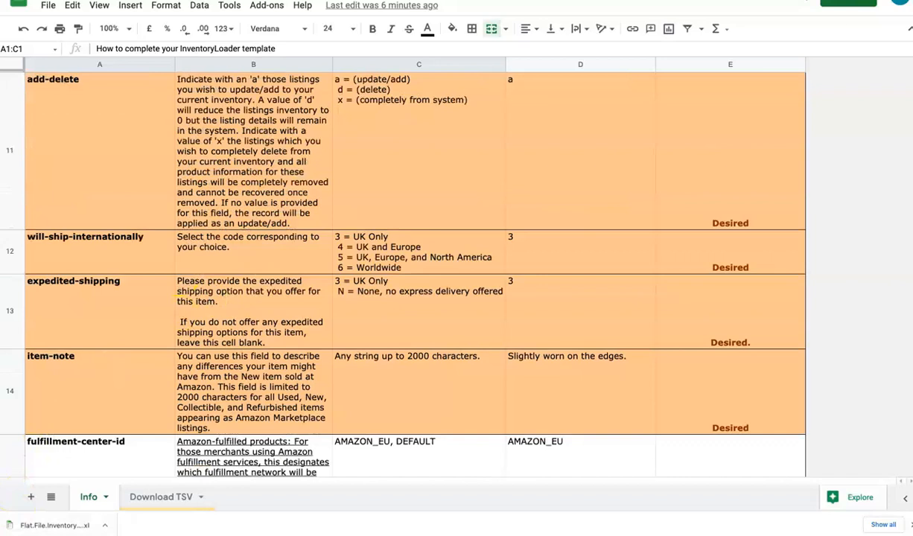
Switch from the Info sheet to the Download TSV sheet and look over its column headers
click(161, 497)
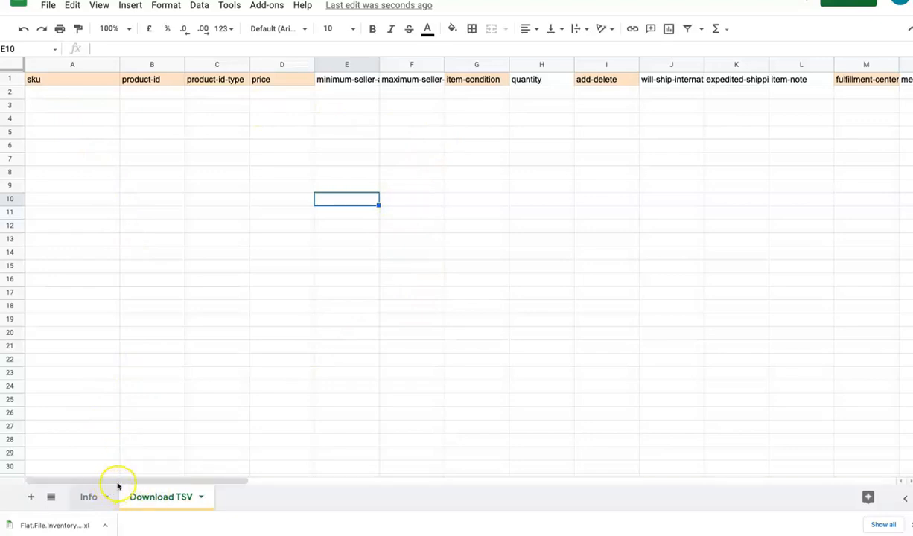
click(85, 501)
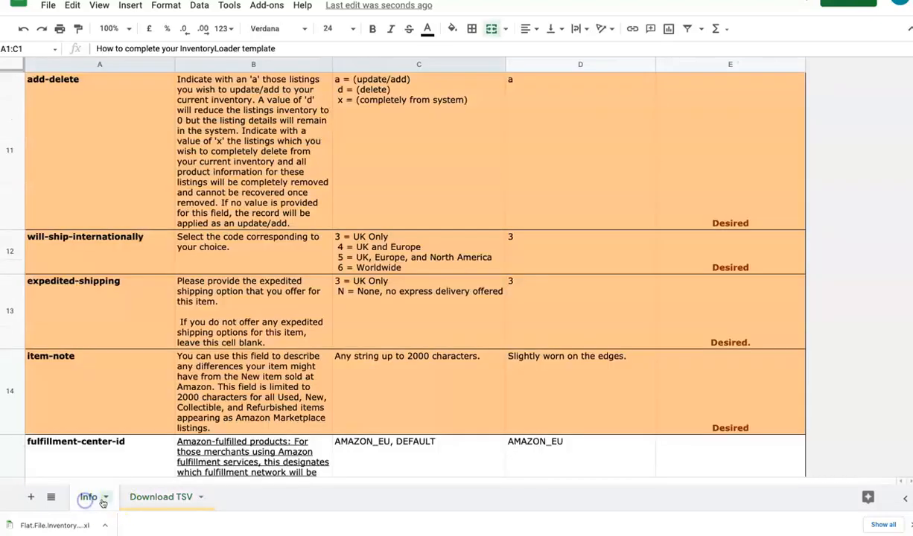
click(149, 502)
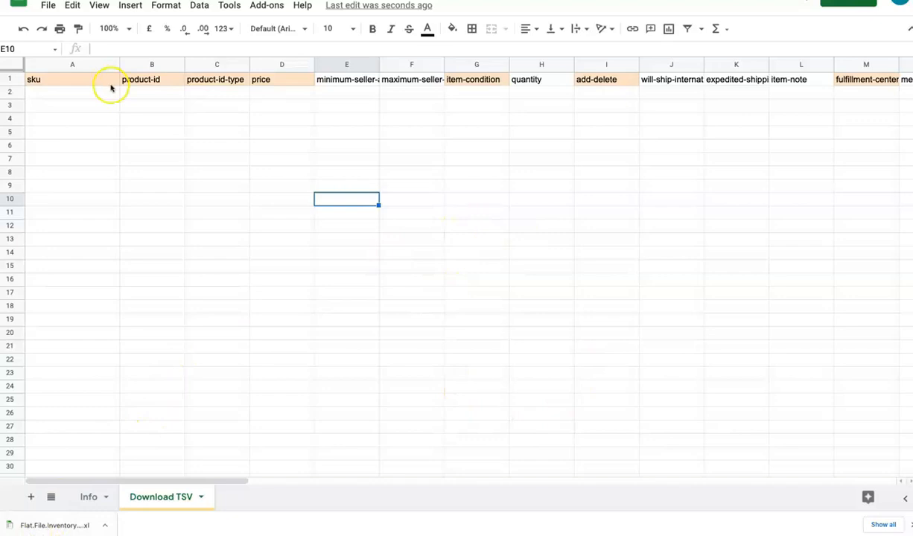
drag(199, 482, 149, 509)
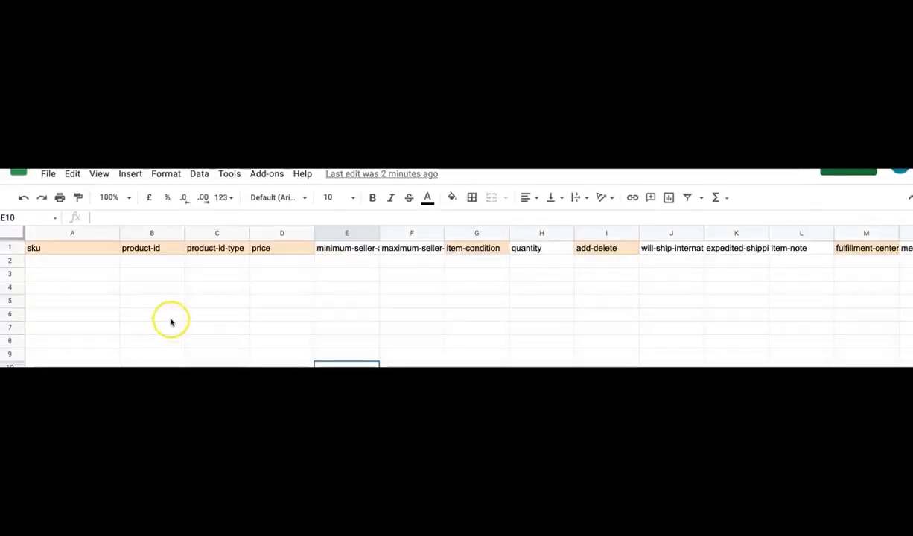
Enter the SKU IK04039OAVA1 and the product-id B074WM3LST for the first product in row 2
click(91, 83)
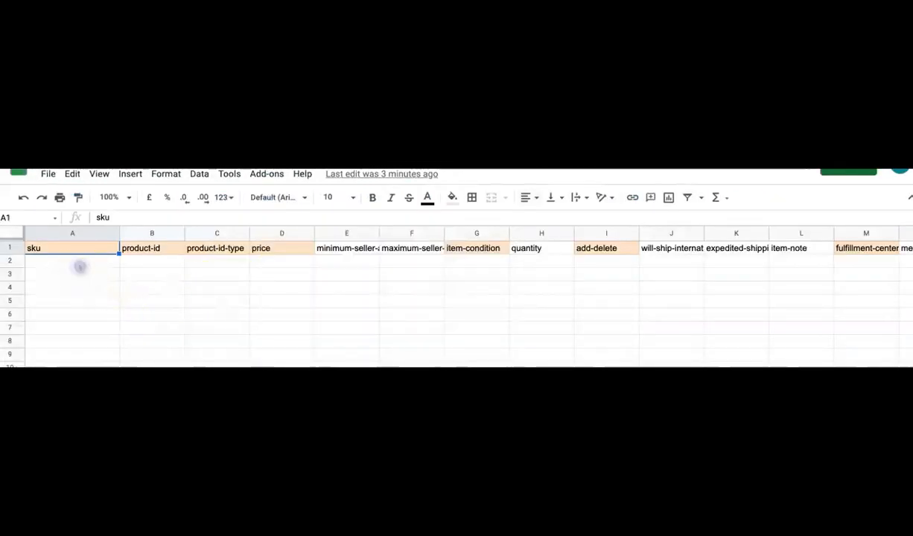
click(78, 263)
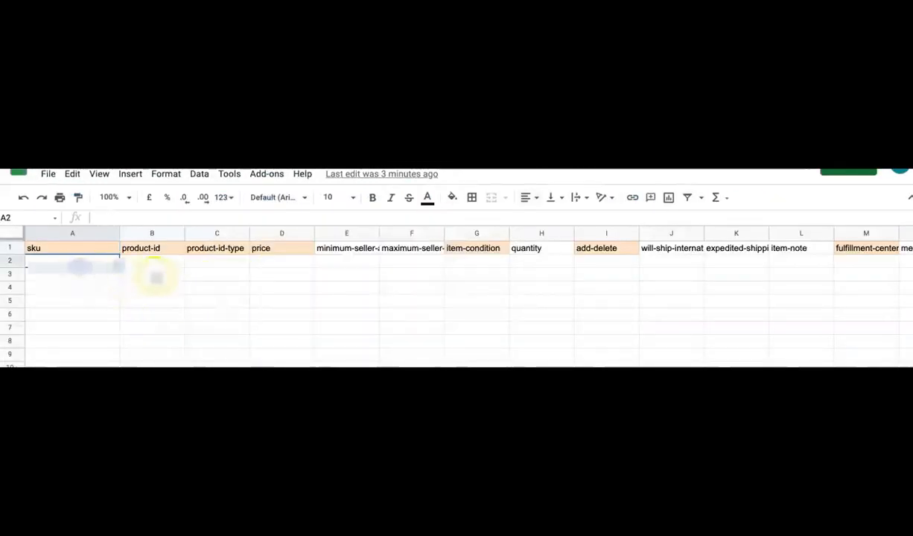
click(166, 265)
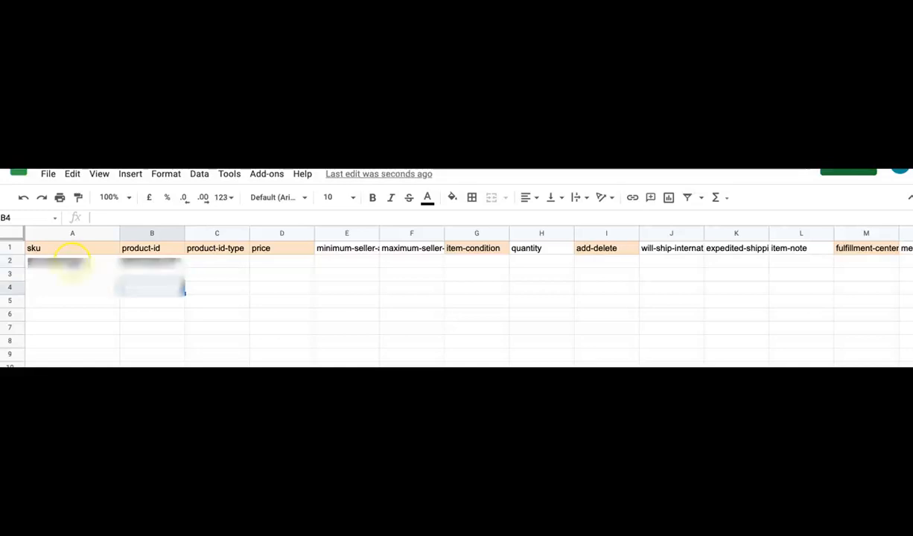
click(73, 261)
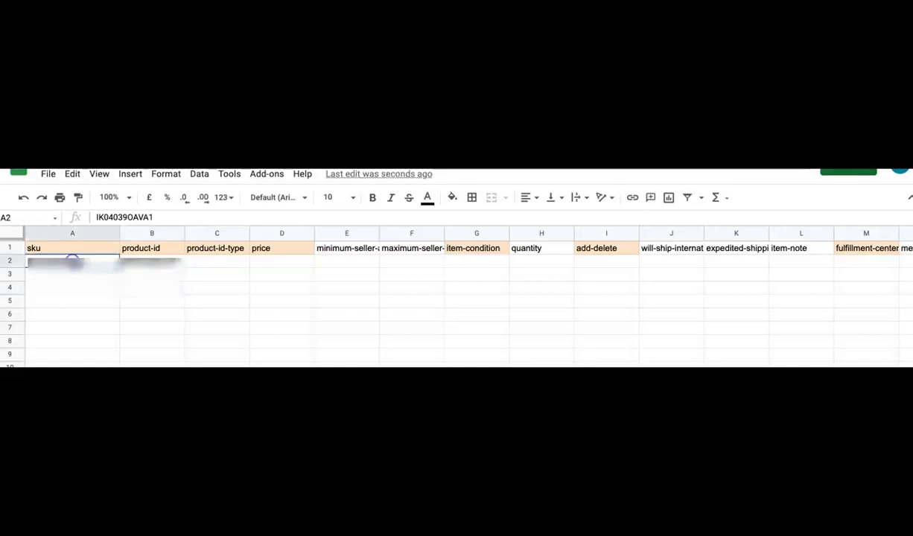
click(151, 260)
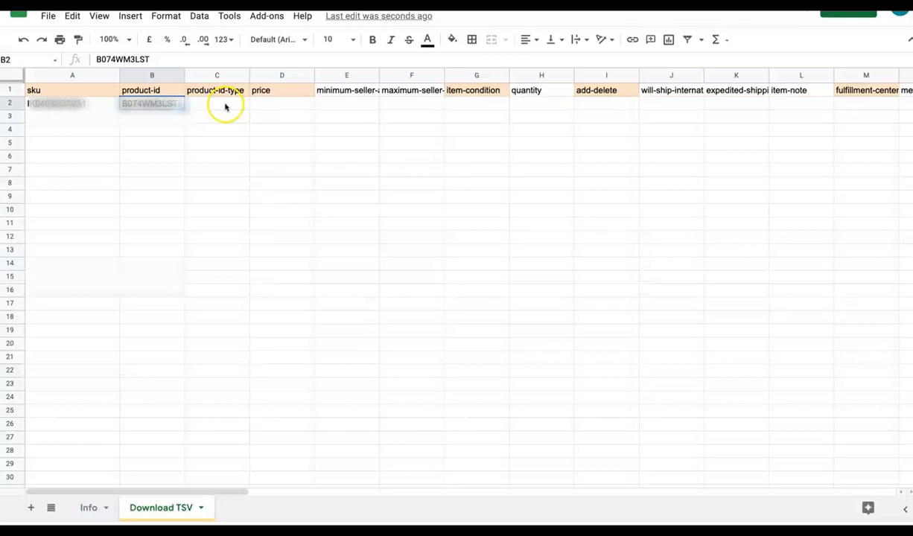
Set the product-id-type of the row 2 product to 1 and check it against the product-id
click(225, 264)
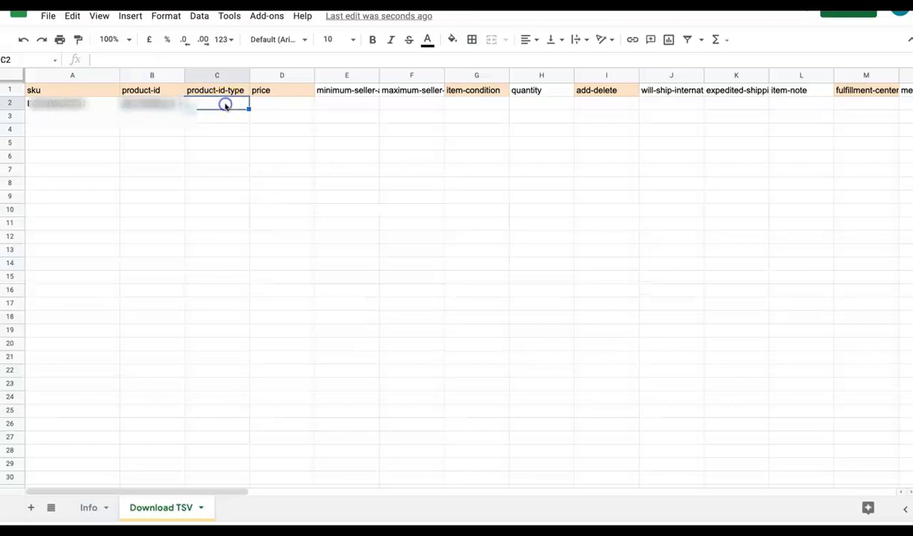
text(1)
key(Return)
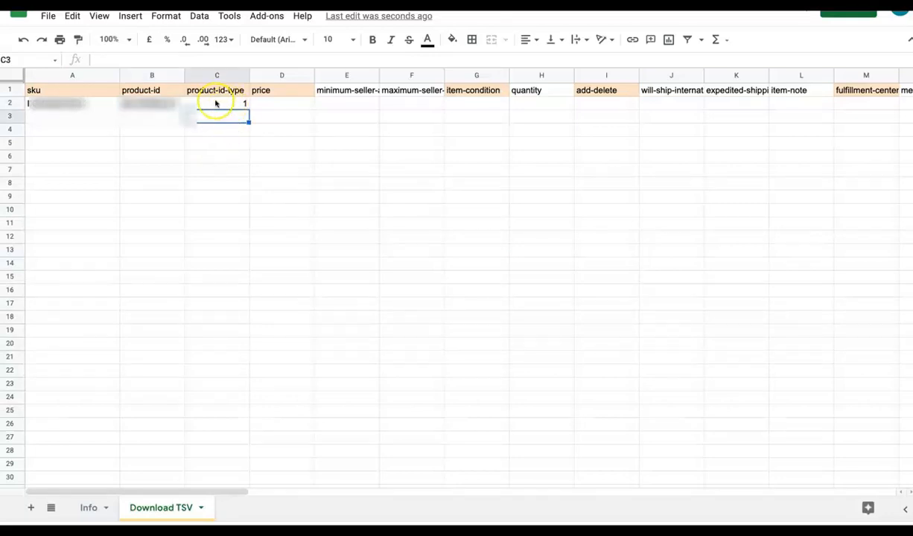
click(164, 105)
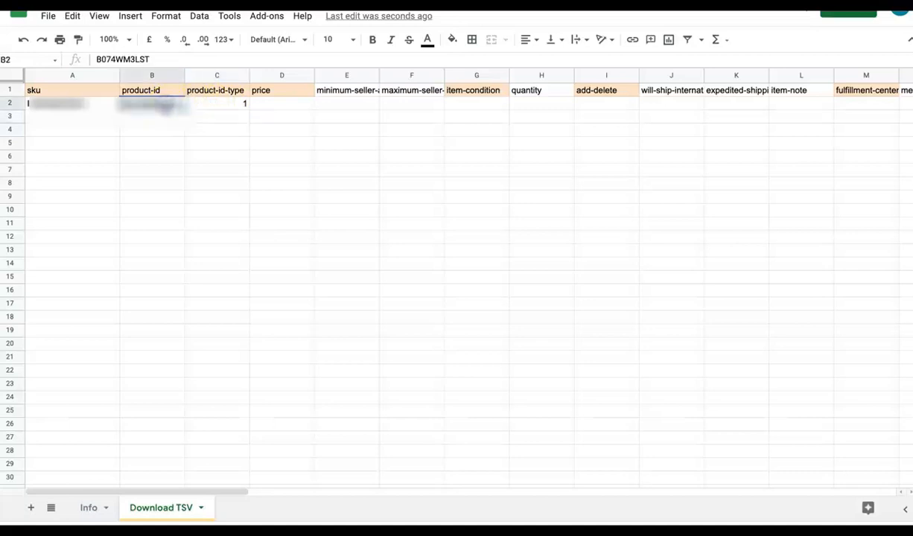
click(240, 103)
click(167, 104)
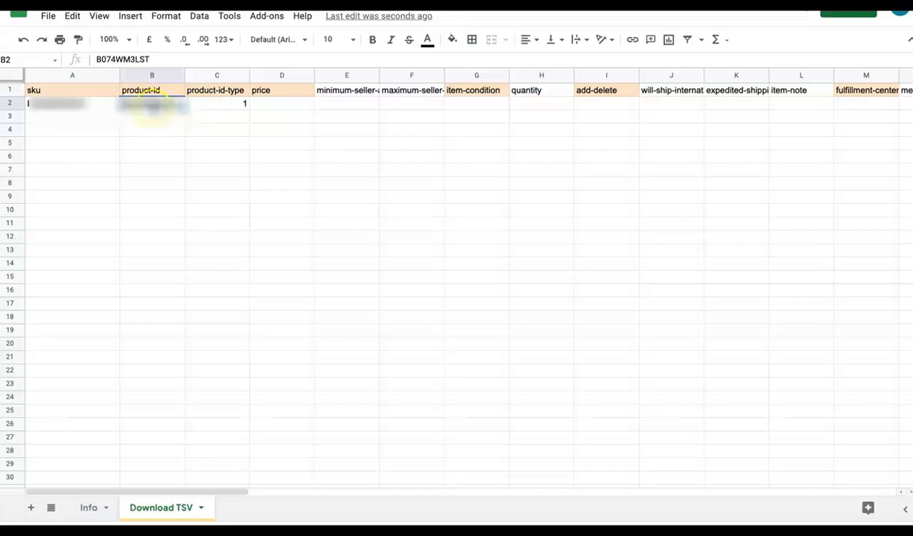
click(203, 105)
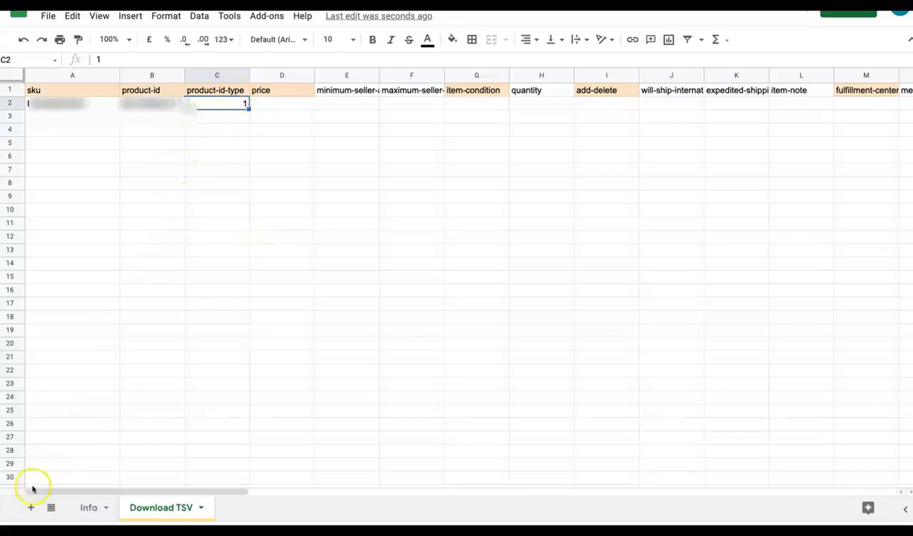
Set the price of the row 2 product to 18.58
click(302, 105)
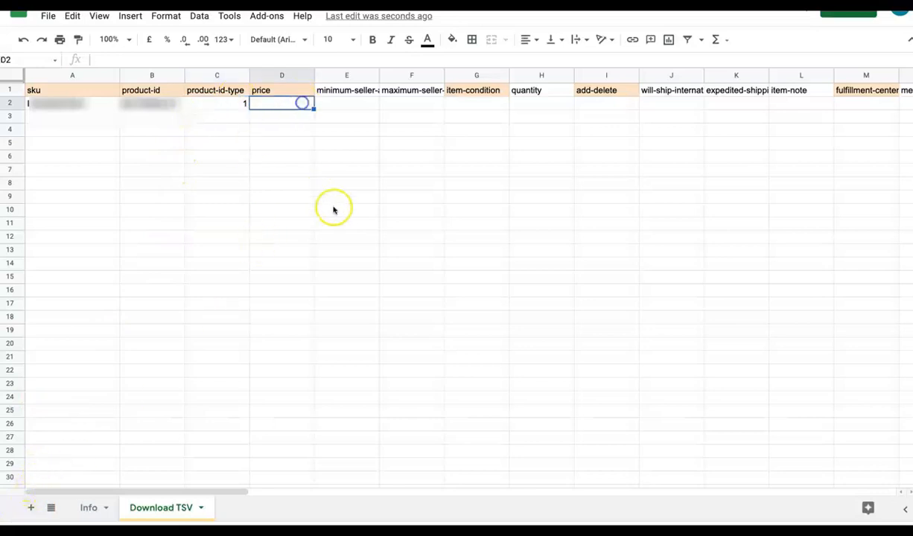
text(18.)
key(Return)
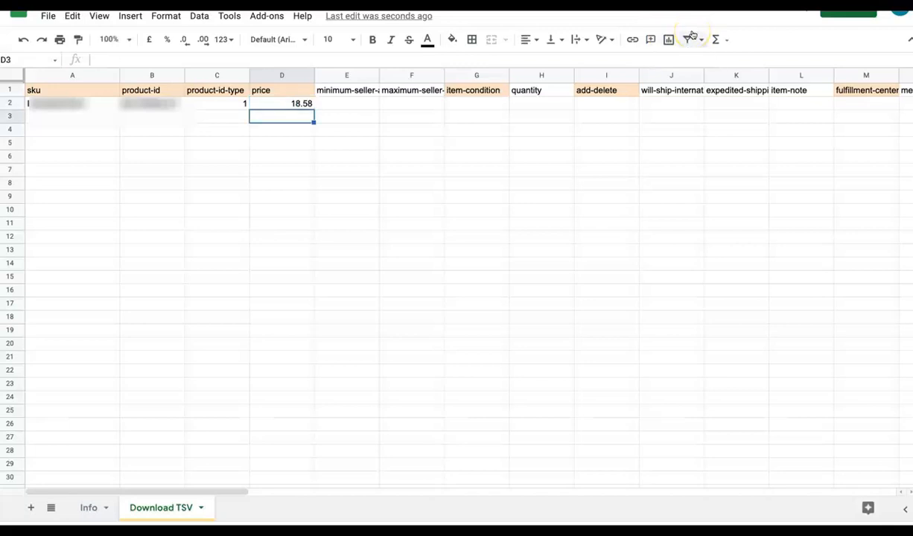
Set the item-condition of the row 2 product to 11
click(457, 104)
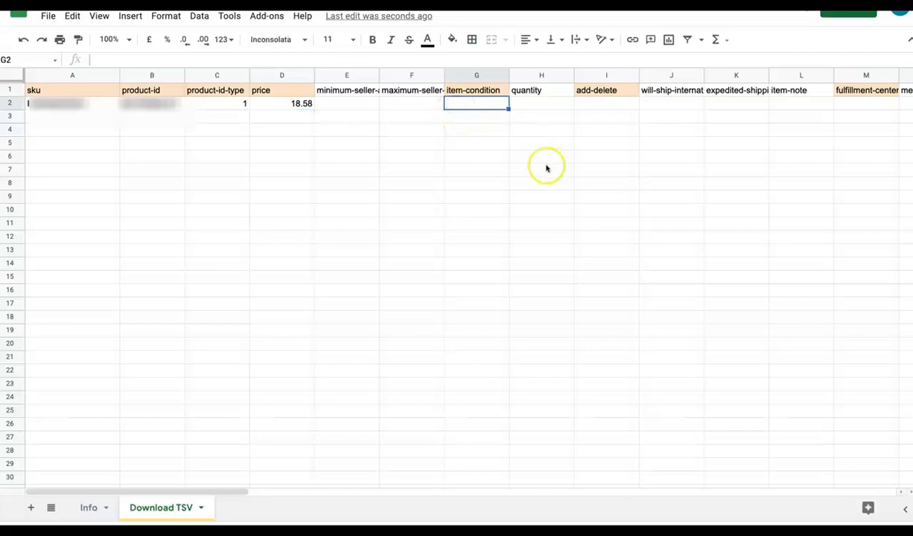
text(11)
key(Return)
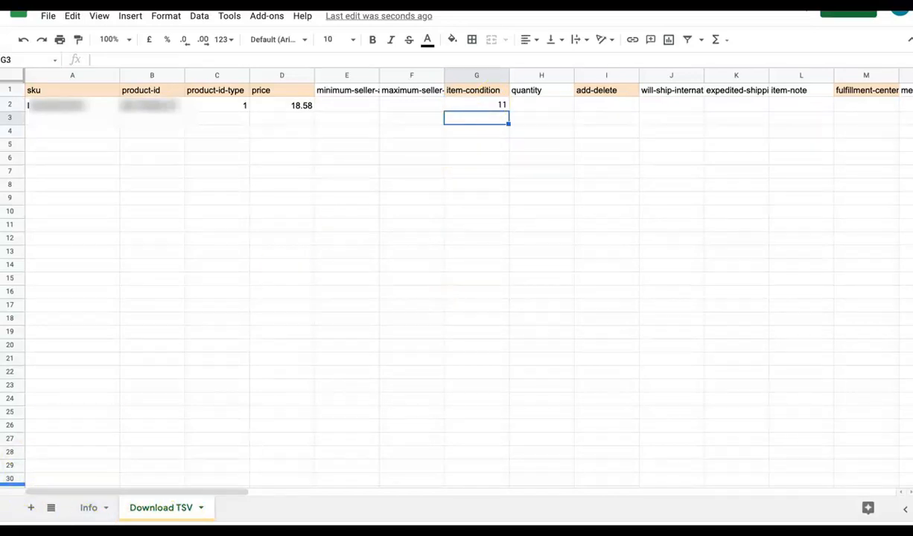
Check the minimum price, maximum price and quantity columns, and set the row 2 product's add-delete value to a
click(364, 90)
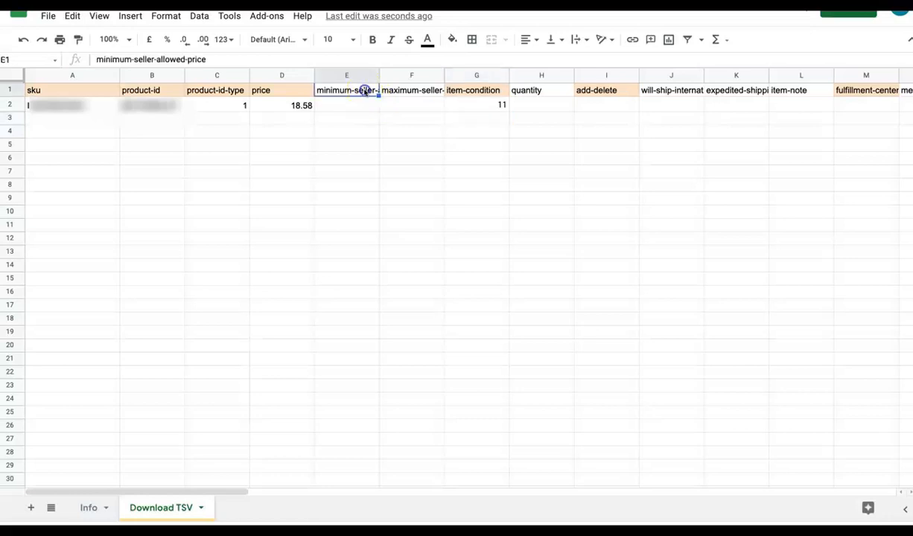
click(407, 90)
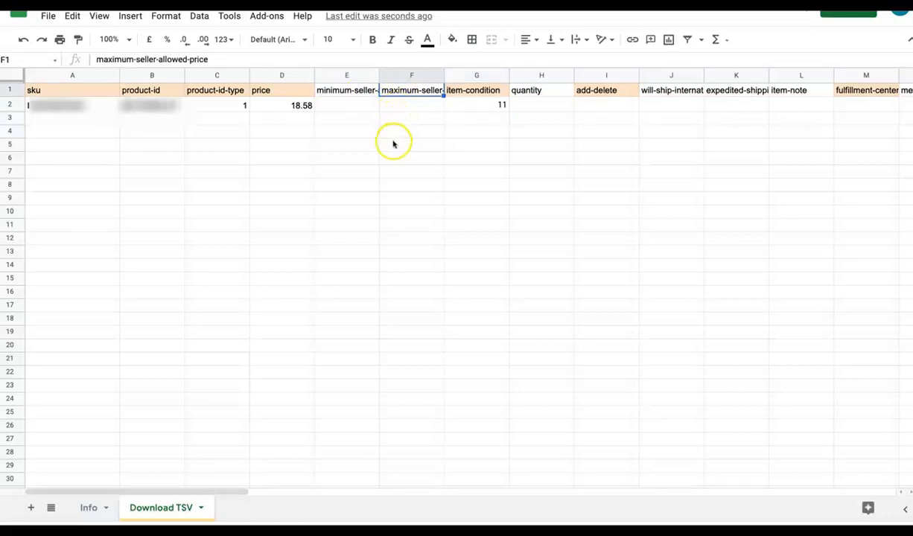
click(531, 92)
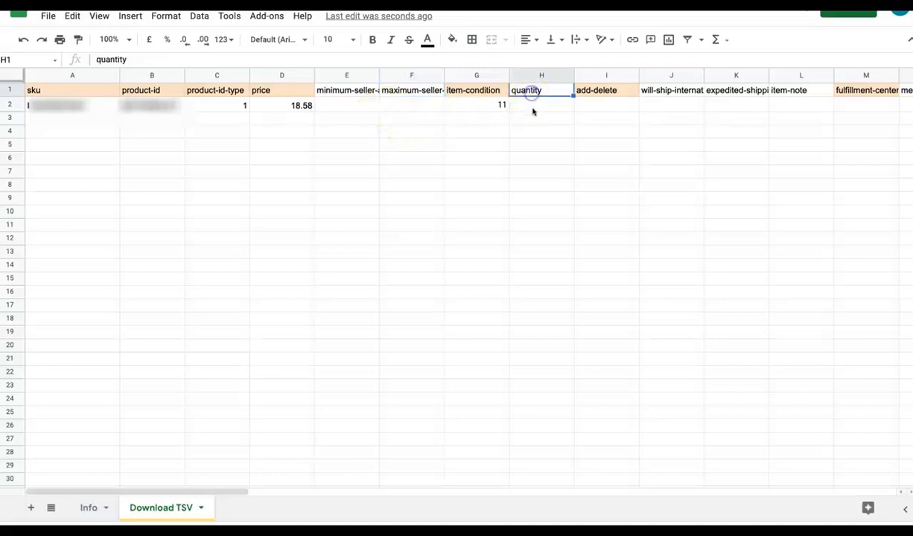
click(530, 108)
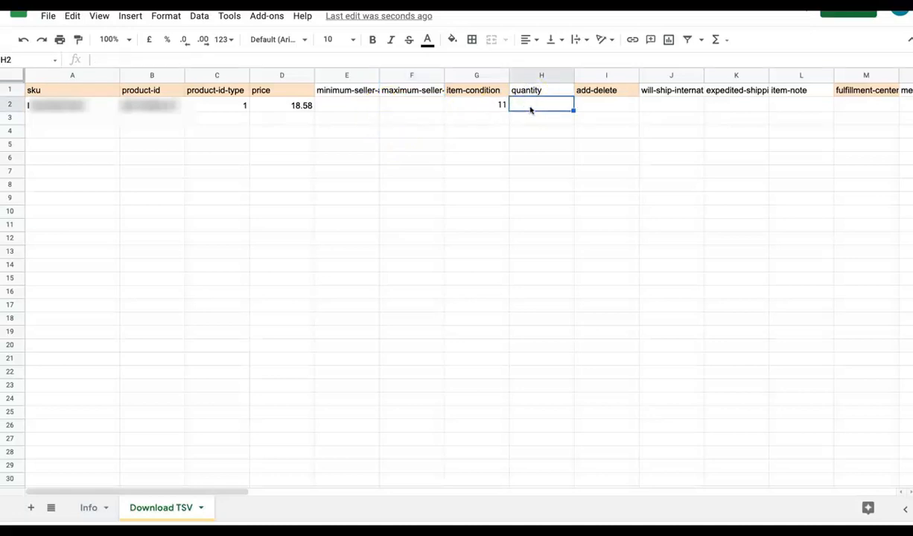
click(595, 107)
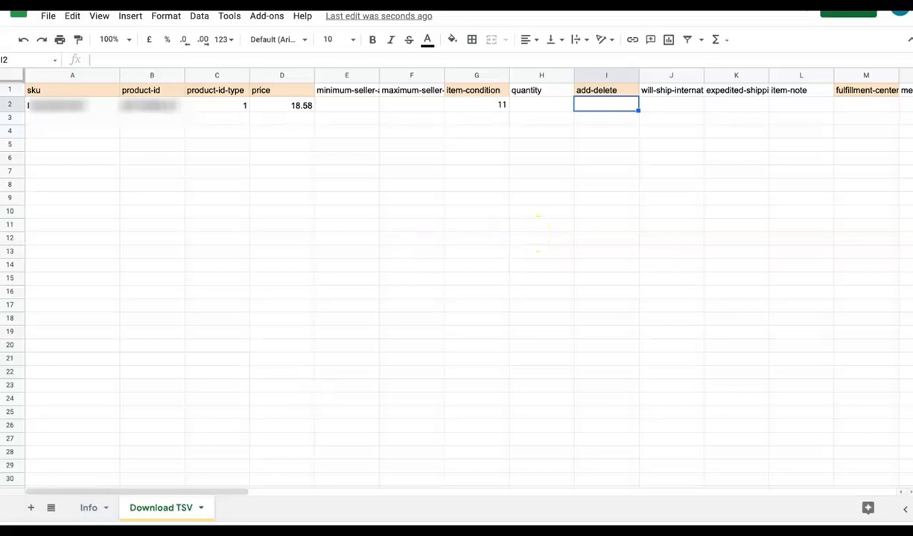
text(a)
Enter AMAZON_EU as the fulfillment-center value of the row 2 product
click(864, 106)
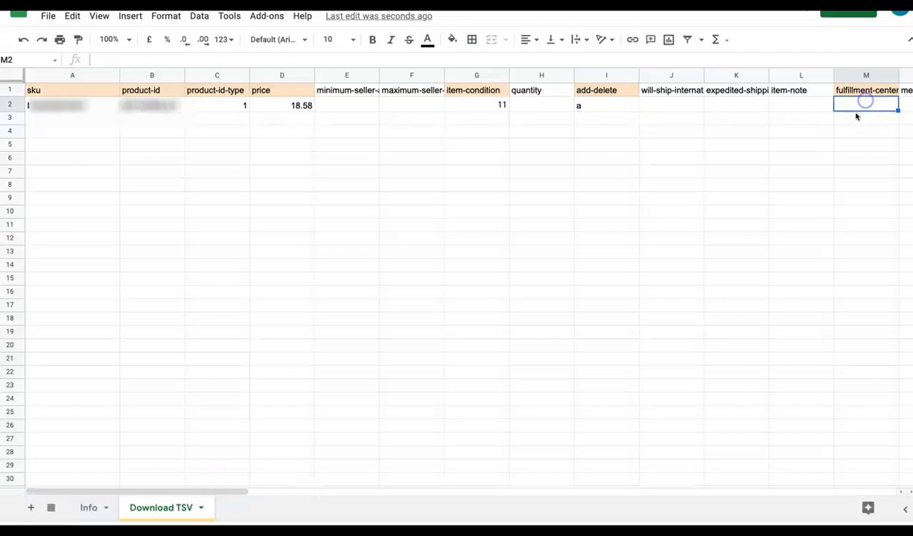
key(Right)
key(Right)
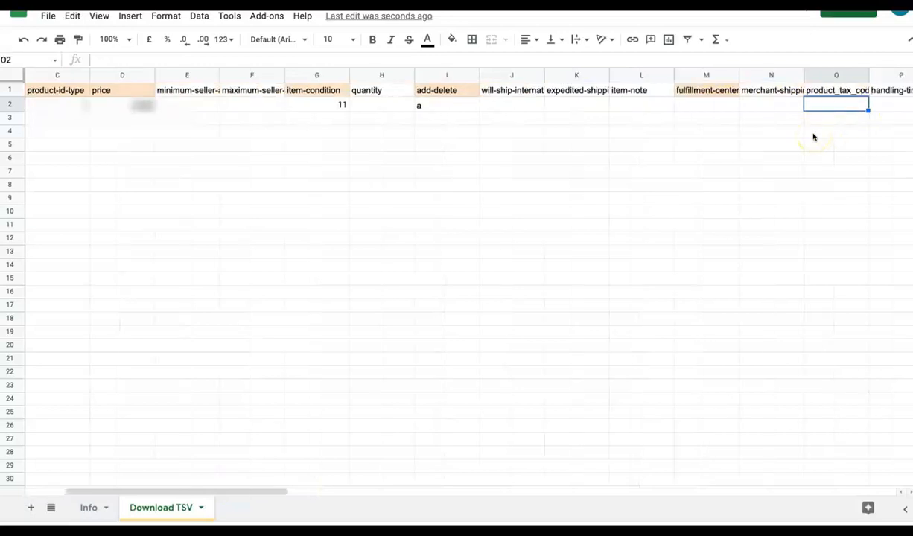
click(722, 105)
text(AMAZON_E)
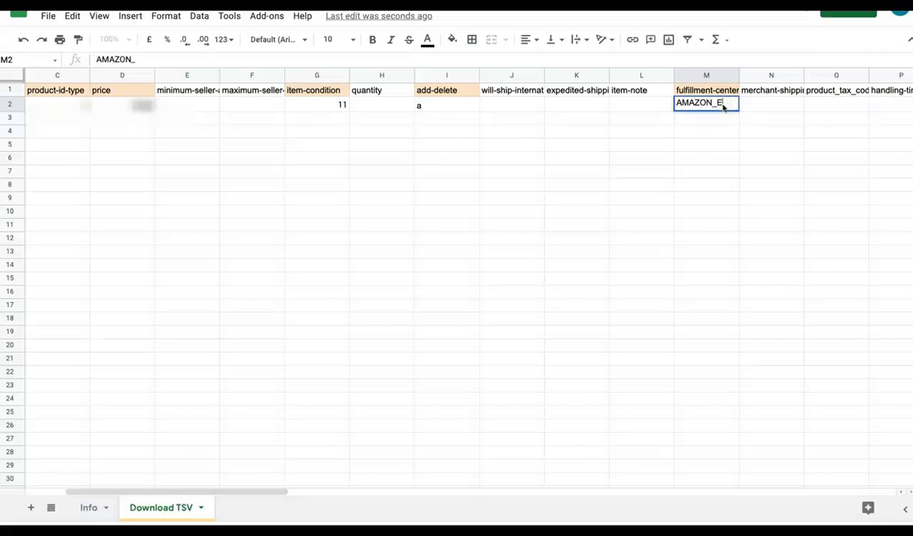
click(740, 174)
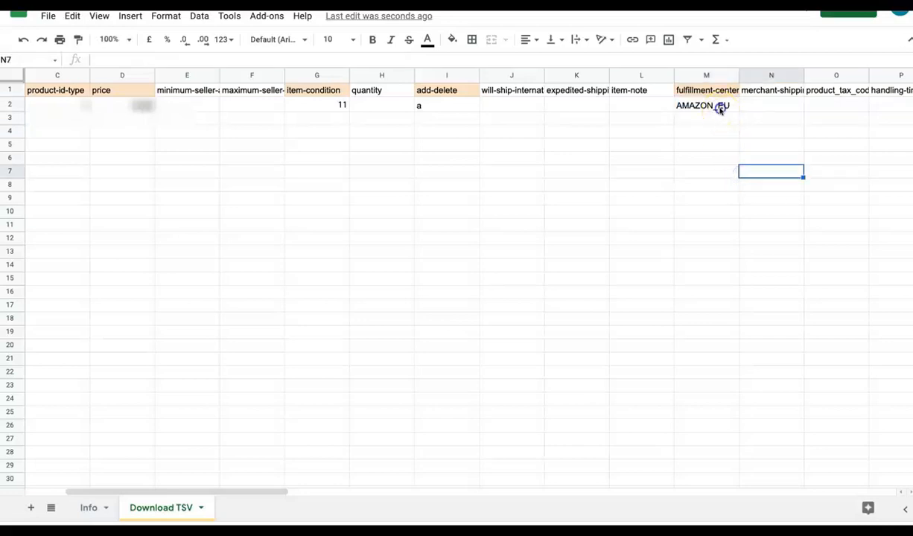
click(720, 108)
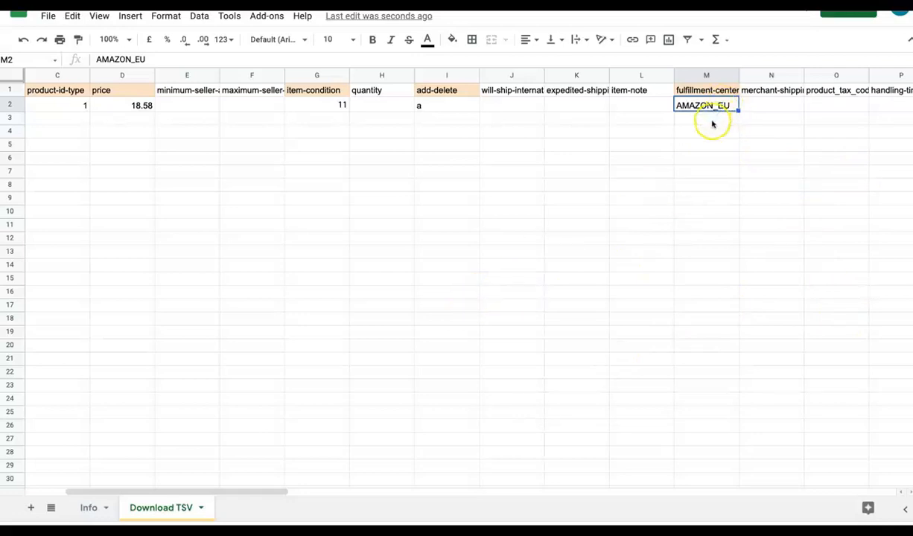
Check the batteries_required, are_batteries_included and supplier_declared_dg_hz_regulation1 headers and their entries in row 2
scroll(522, 335, right, 5)
click(381, 211)
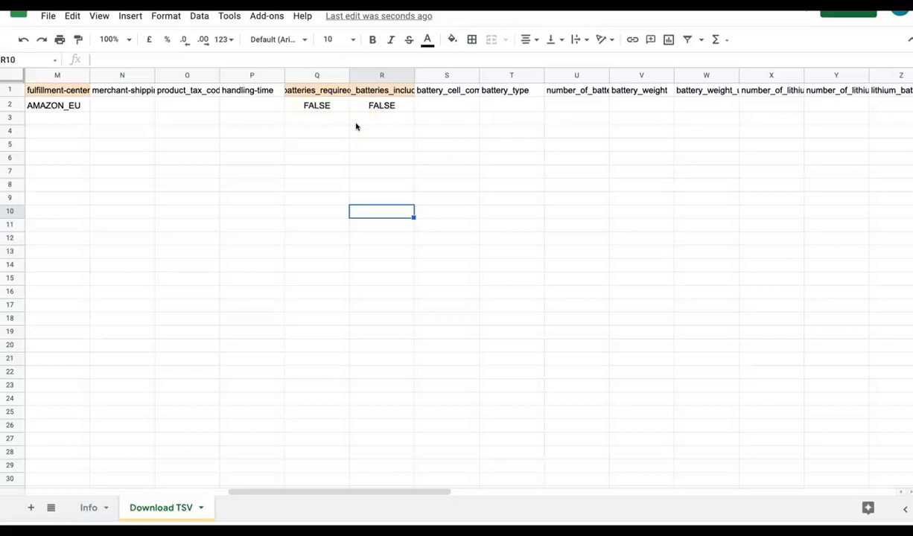
click(320, 104)
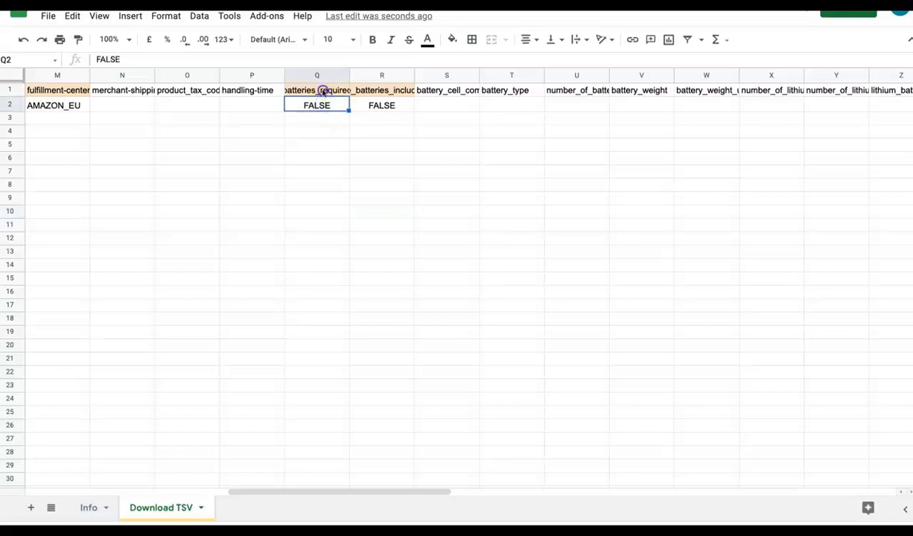
click(322, 91)
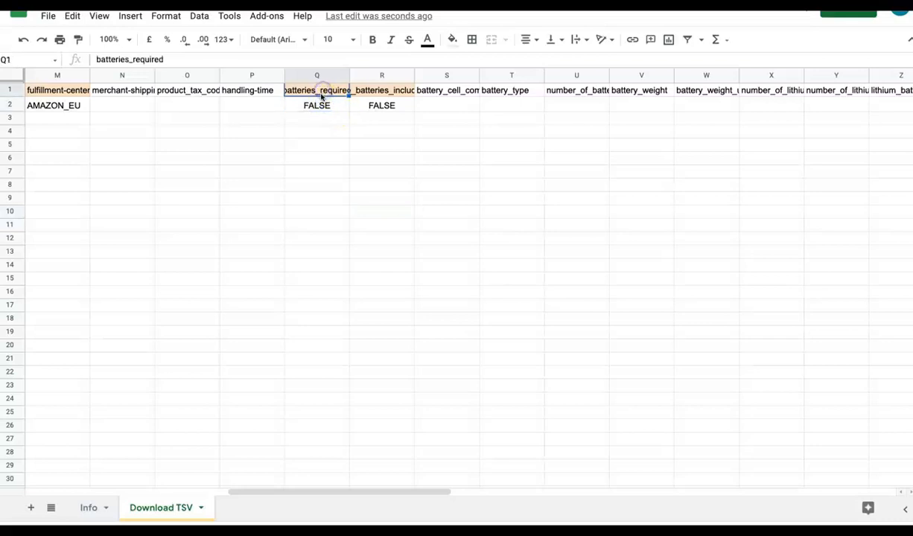
click(367, 91)
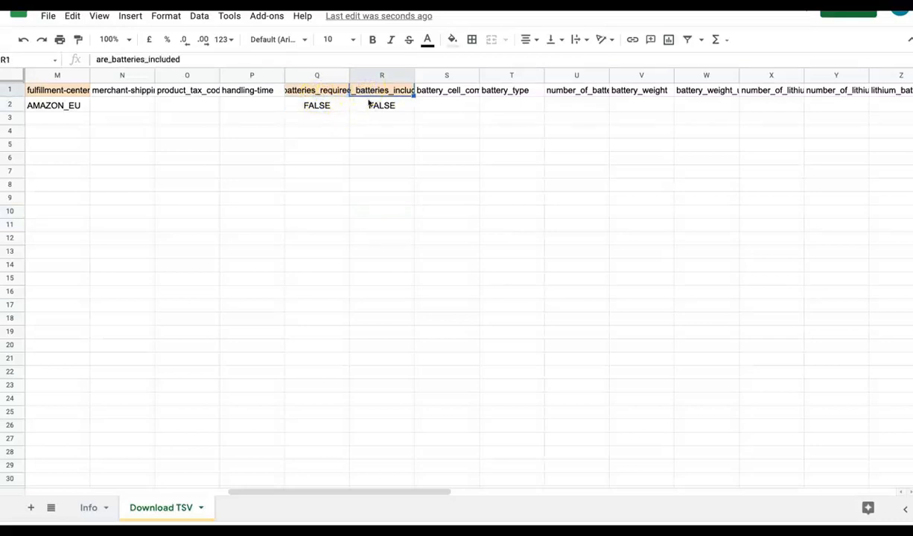
click(368, 105)
click(333, 106)
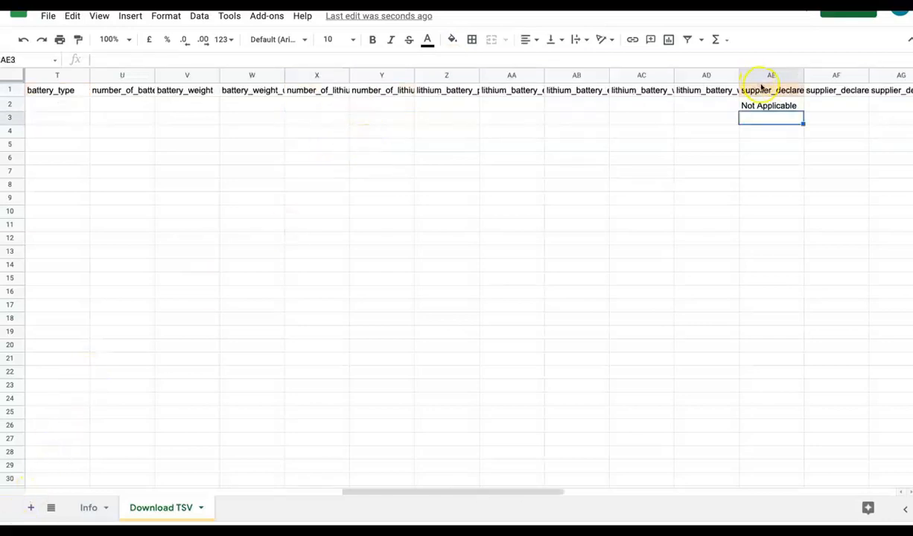
click(762, 89)
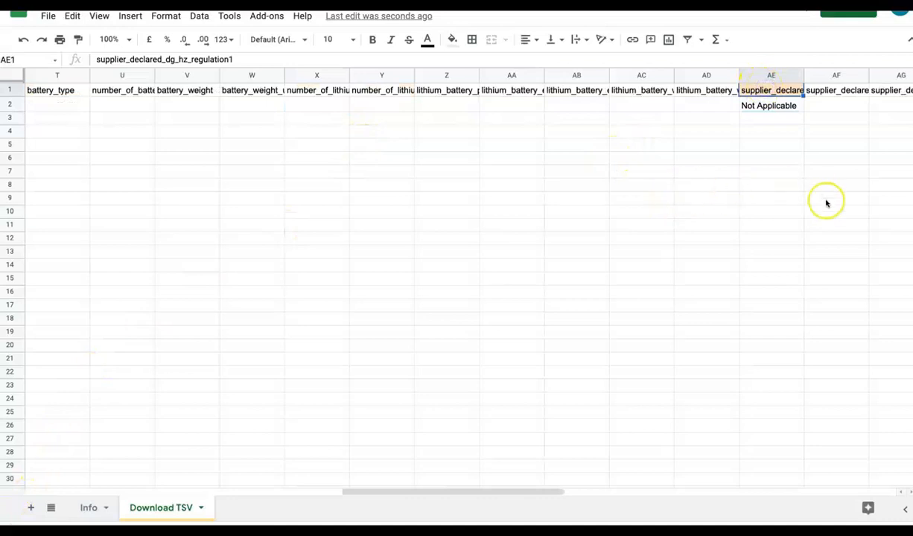
click(771, 108)
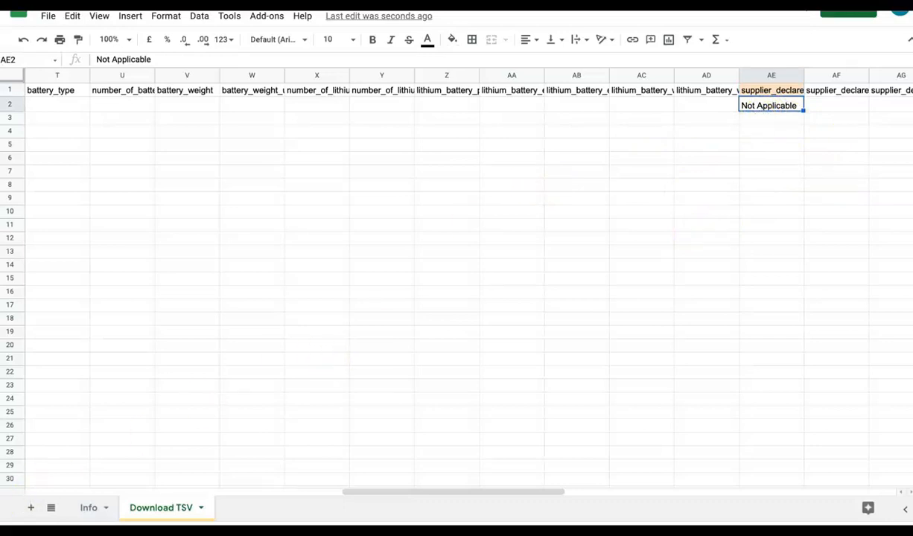
Download the current sheet as tab-separated values and look over the imported table in the downloaded file
drag(485, 493, 136, 493)
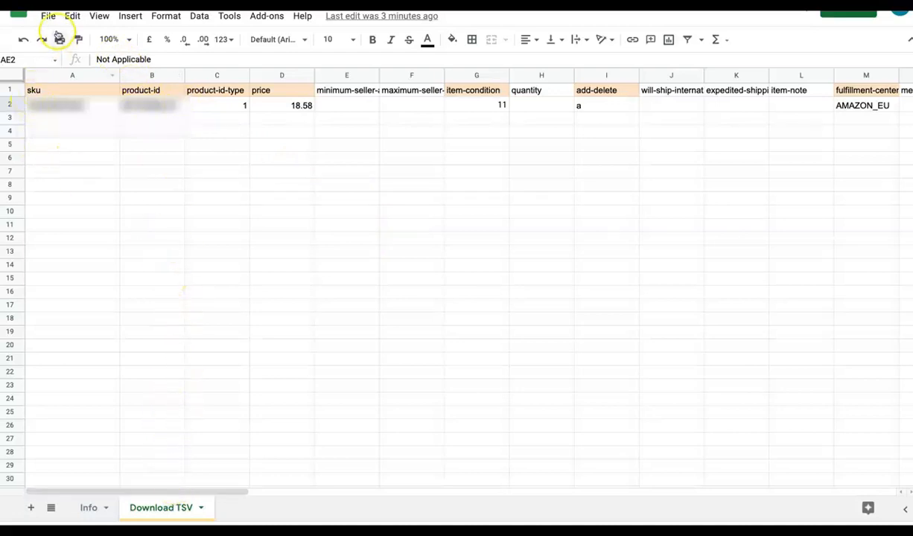
click(48, 15)
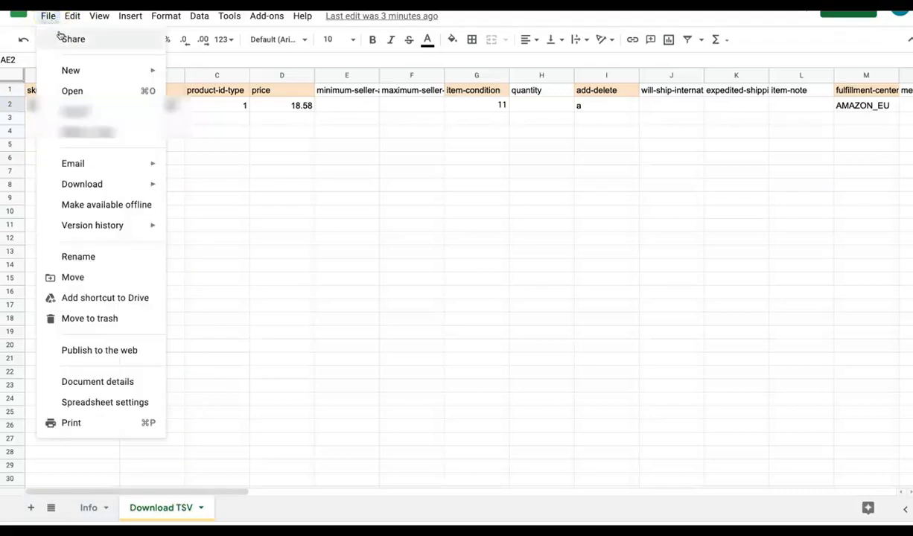
mouse_move(111, 184)
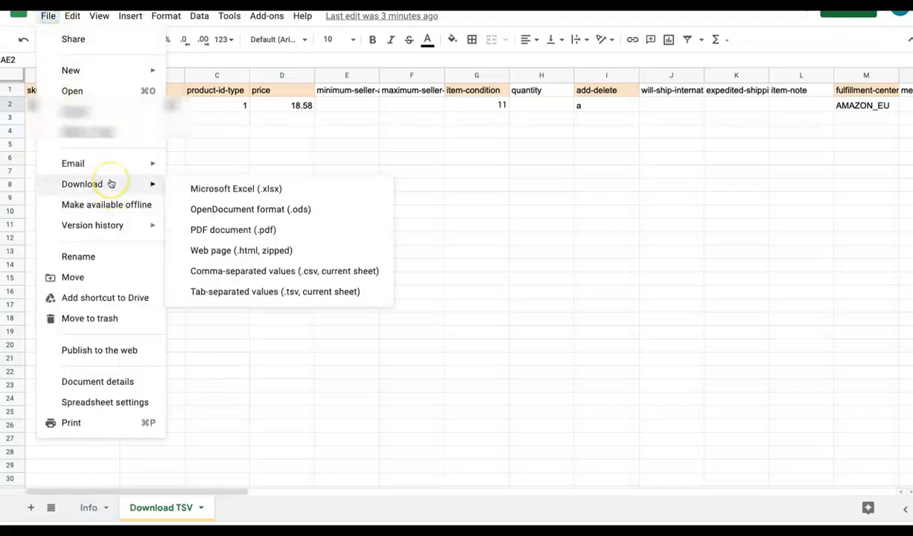
click(48, 15)
click(48, 16)
mouse_move(90, 184)
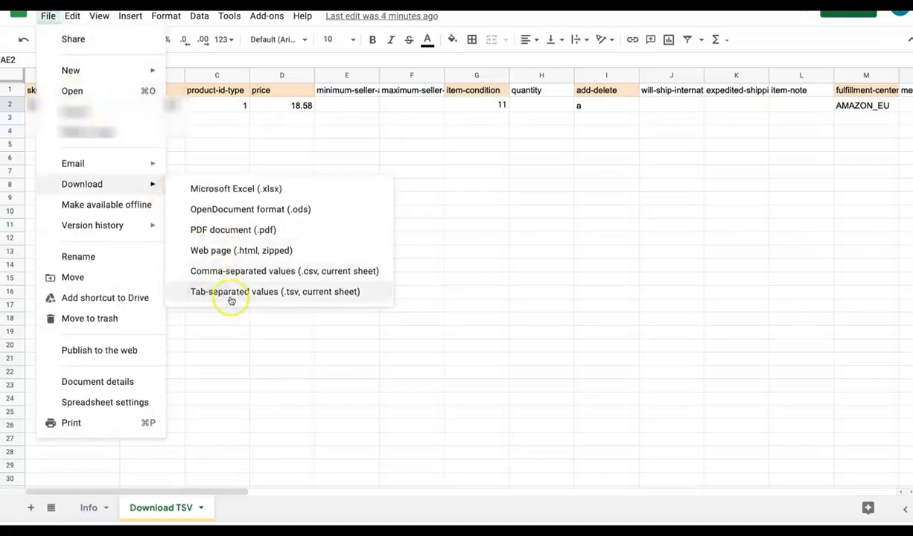
click(270, 294)
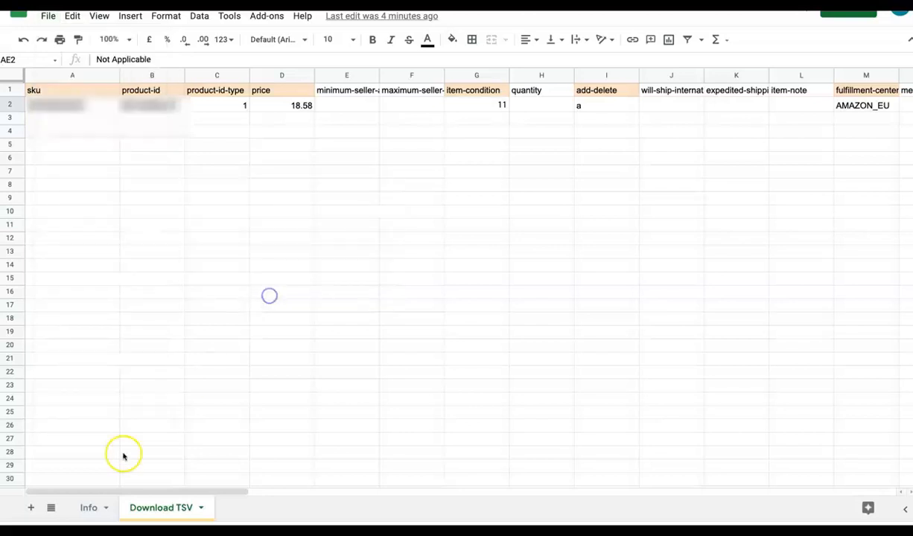
drag(741, 67, 543, 59)
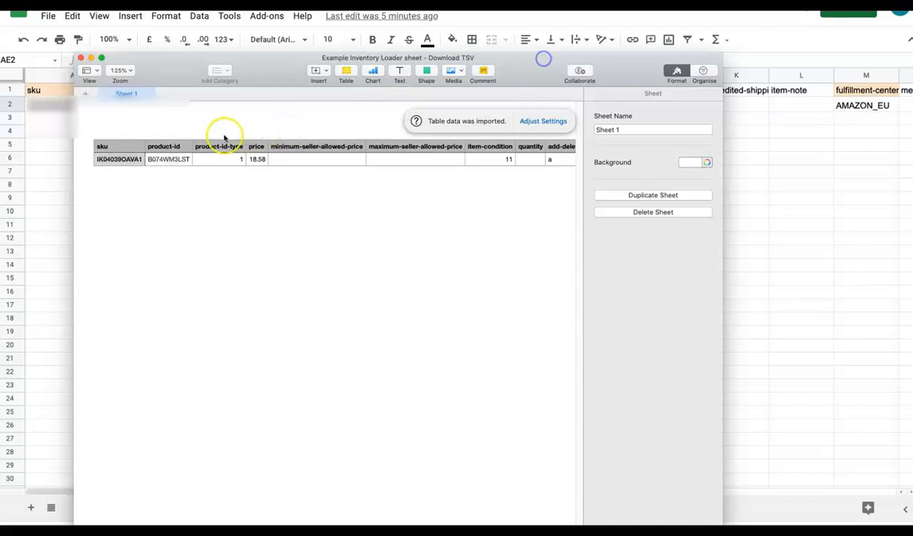
drag(293, 64, 302, 68)
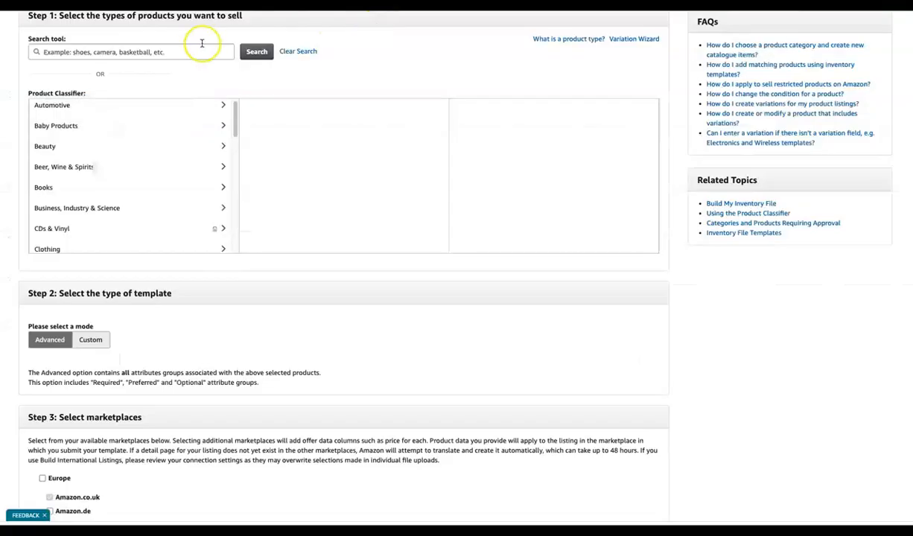
Switch to Seller Central and open the inventory file upload page under Add Products via Upload
scroll(203, 115, up, 3)
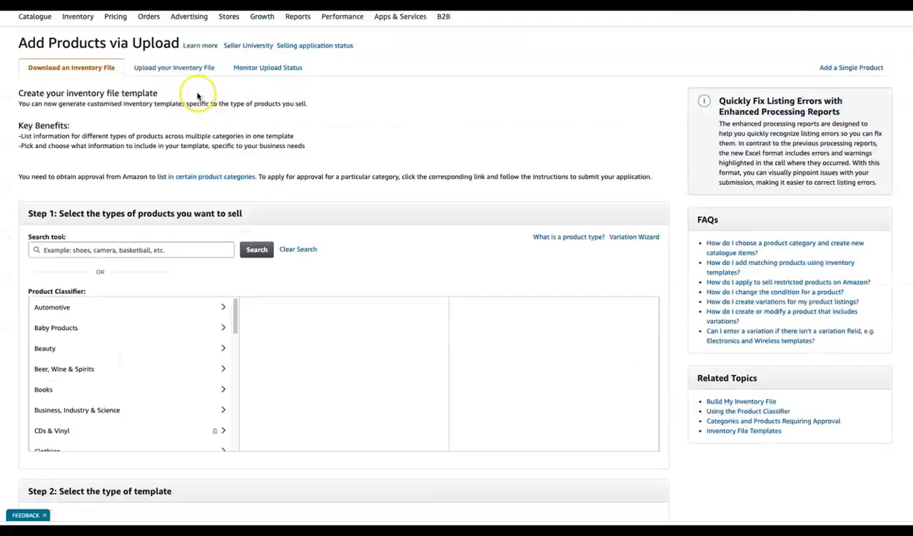
mouse_move(82, 21)
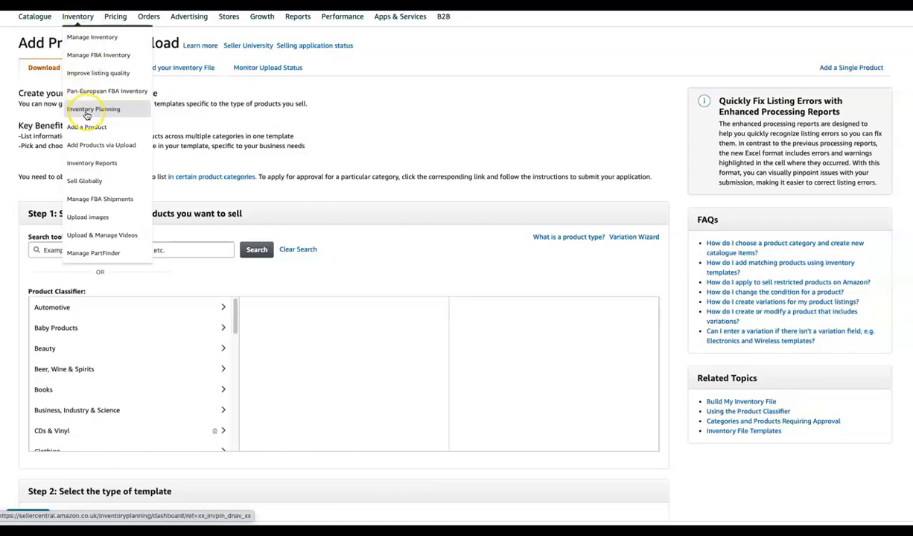
click(94, 146)
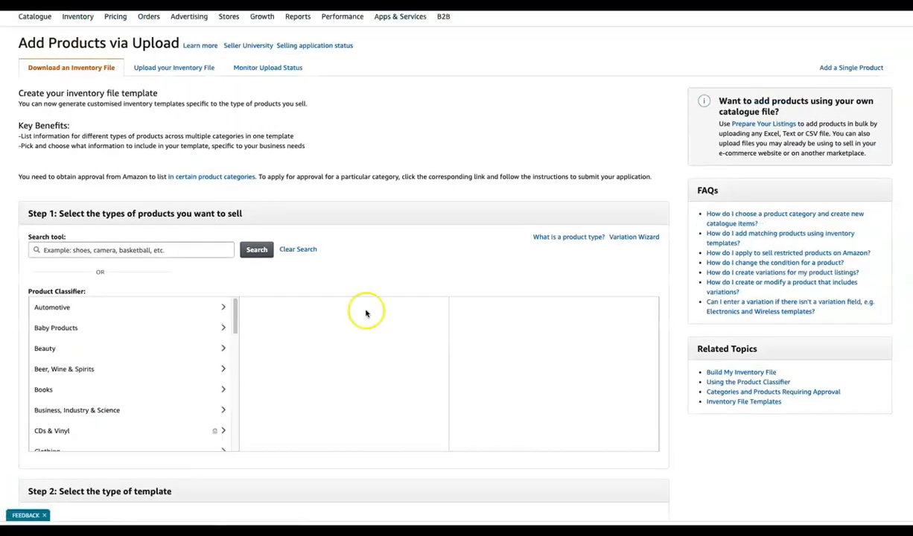
click(167, 68)
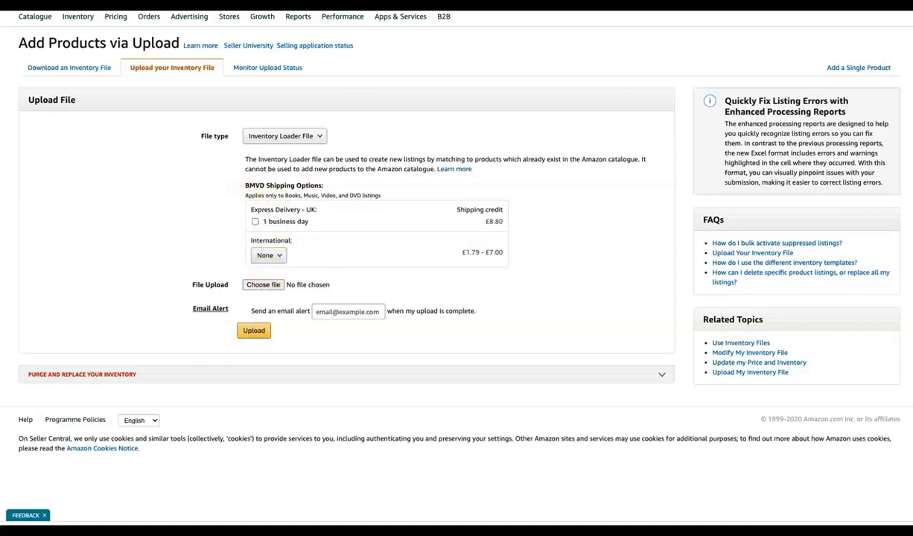
Choose Inventory Loader File as the file type and go over the file selection and email alert fields
click(320, 136)
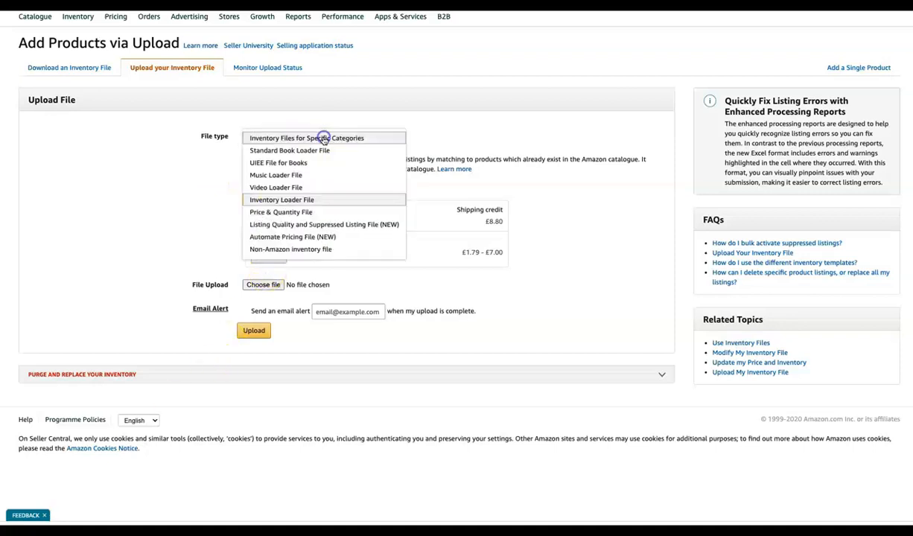
click(289, 200)
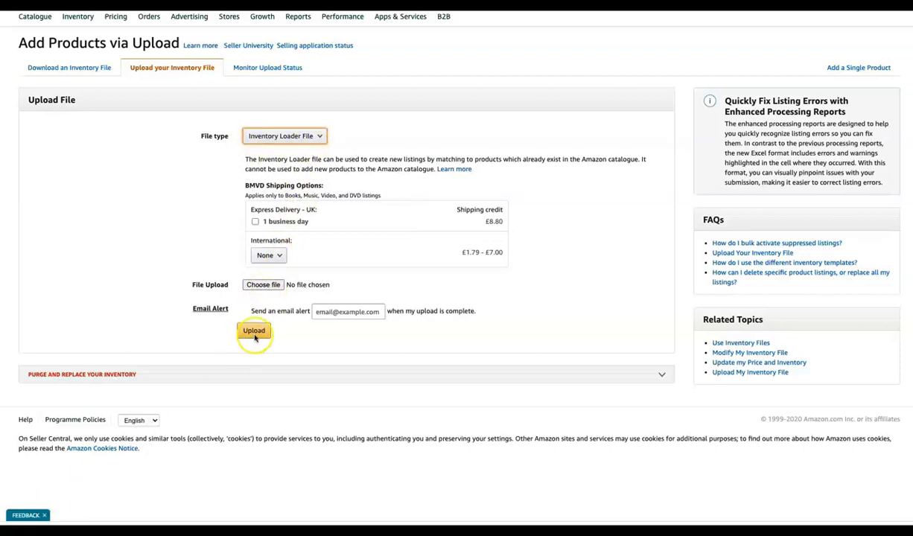
click(268, 288)
click(342, 310)
click(410, 316)
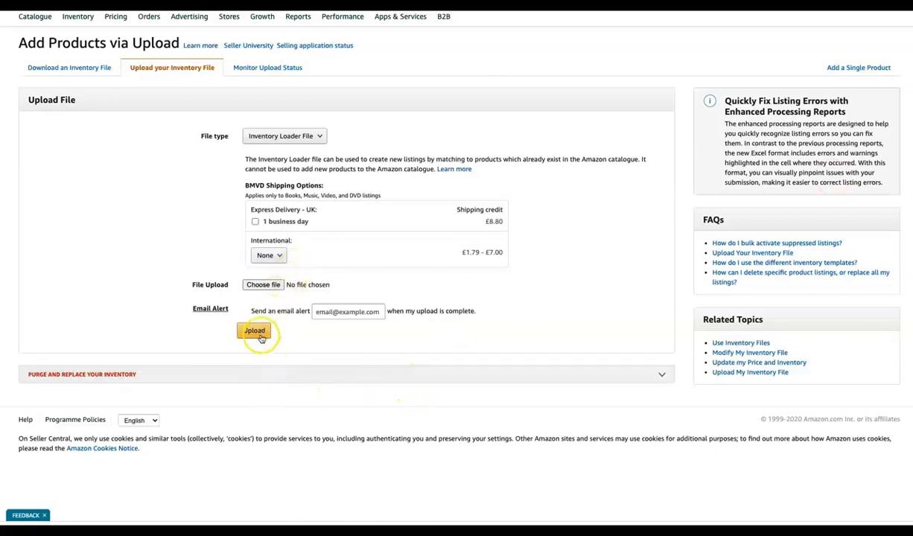
Open the upload status list to review the recent inventory file uploads and their processing reports
click(285, 72)
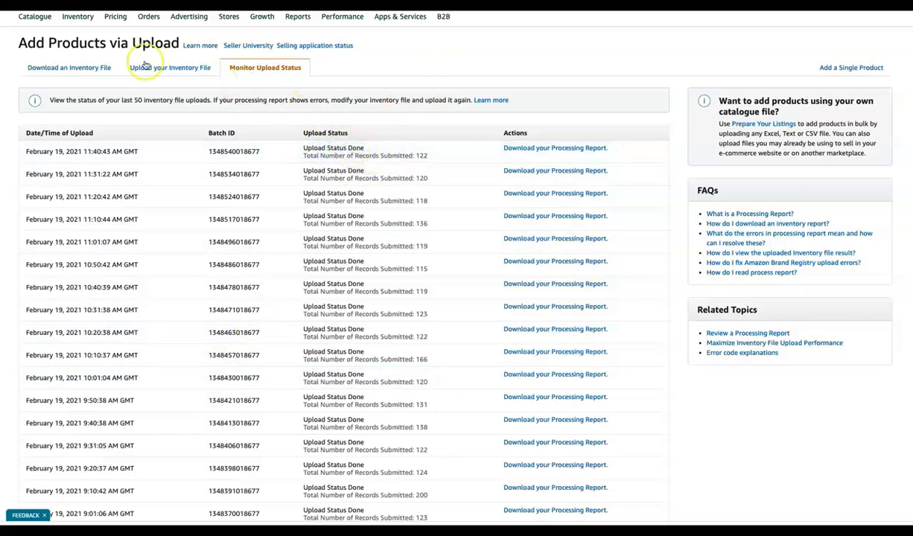
mouse_move(75, 19)
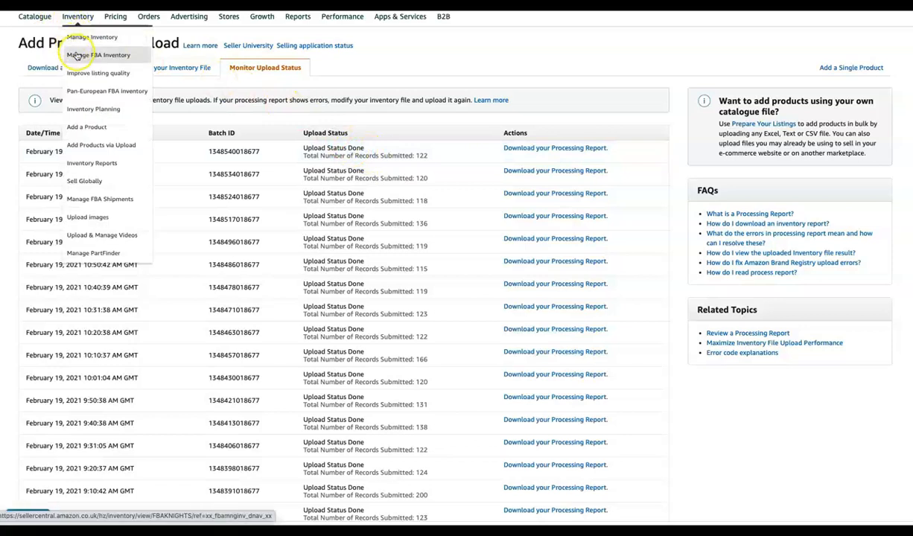